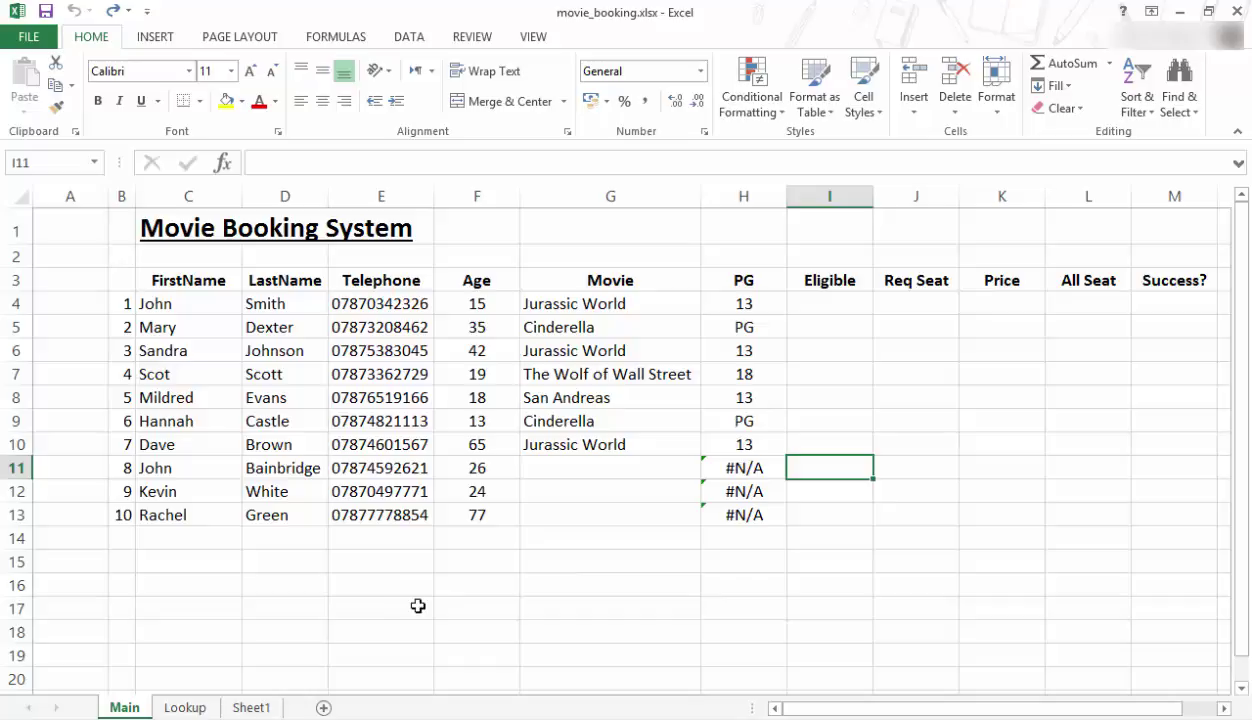
- On Sheet1, look over the first names in B4:B13 and select cell C4 beside John
click(254, 708)
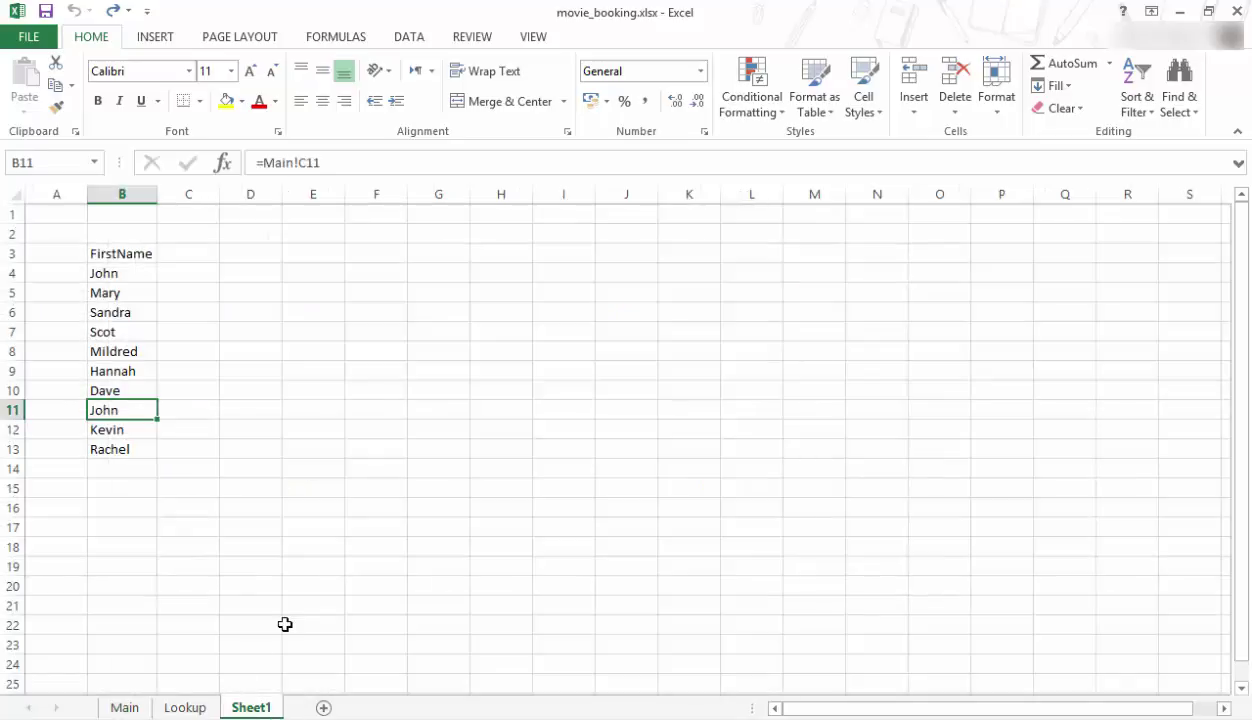
click(243, 485)
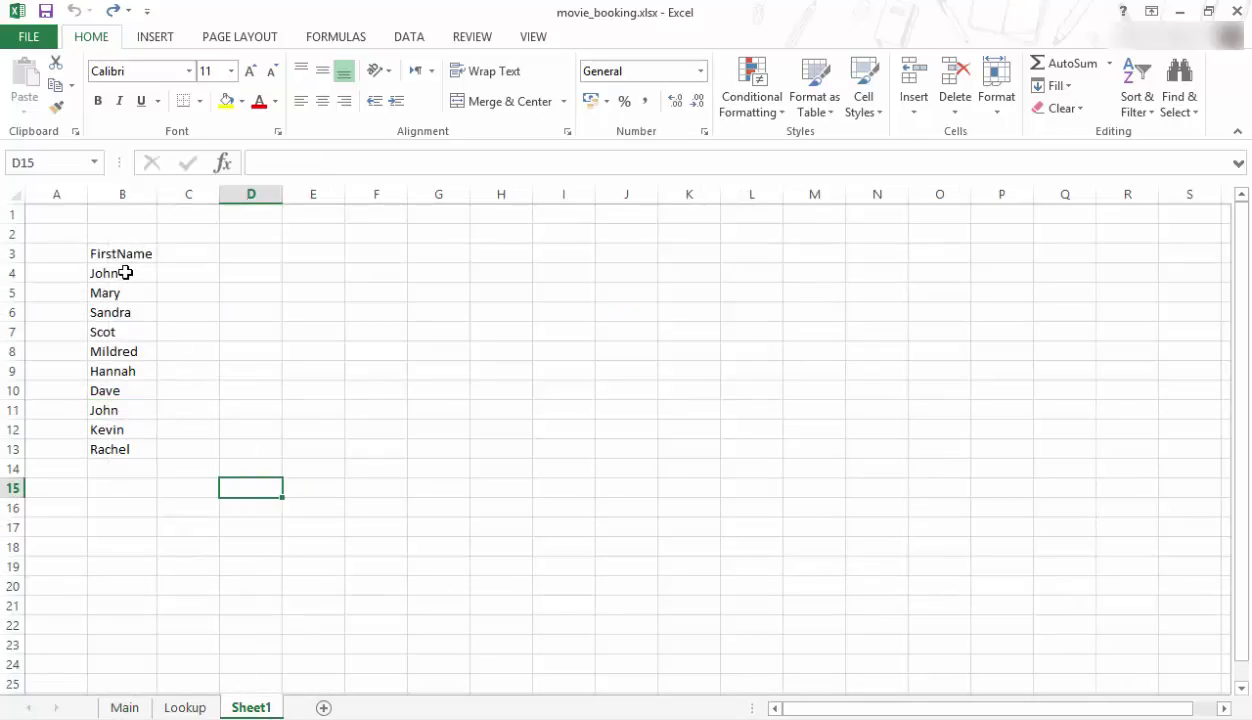
drag(124, 274, 140, 449)
click(192, 443)
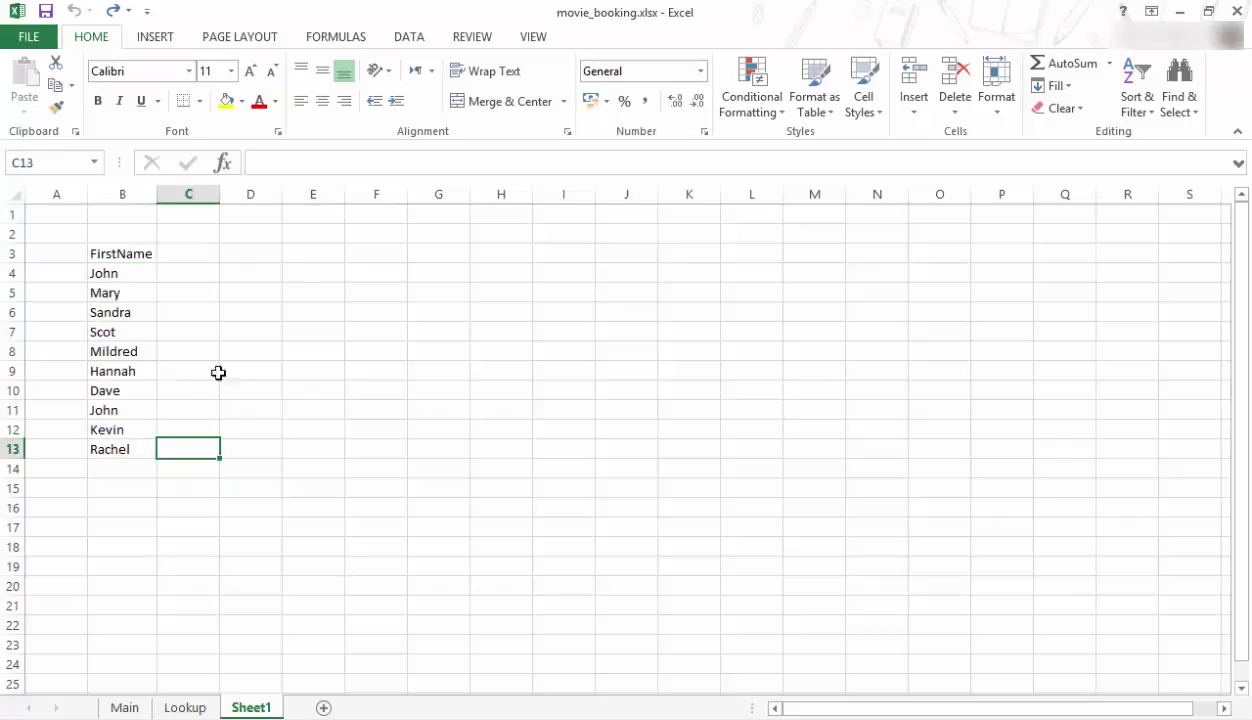
click(204, 274)
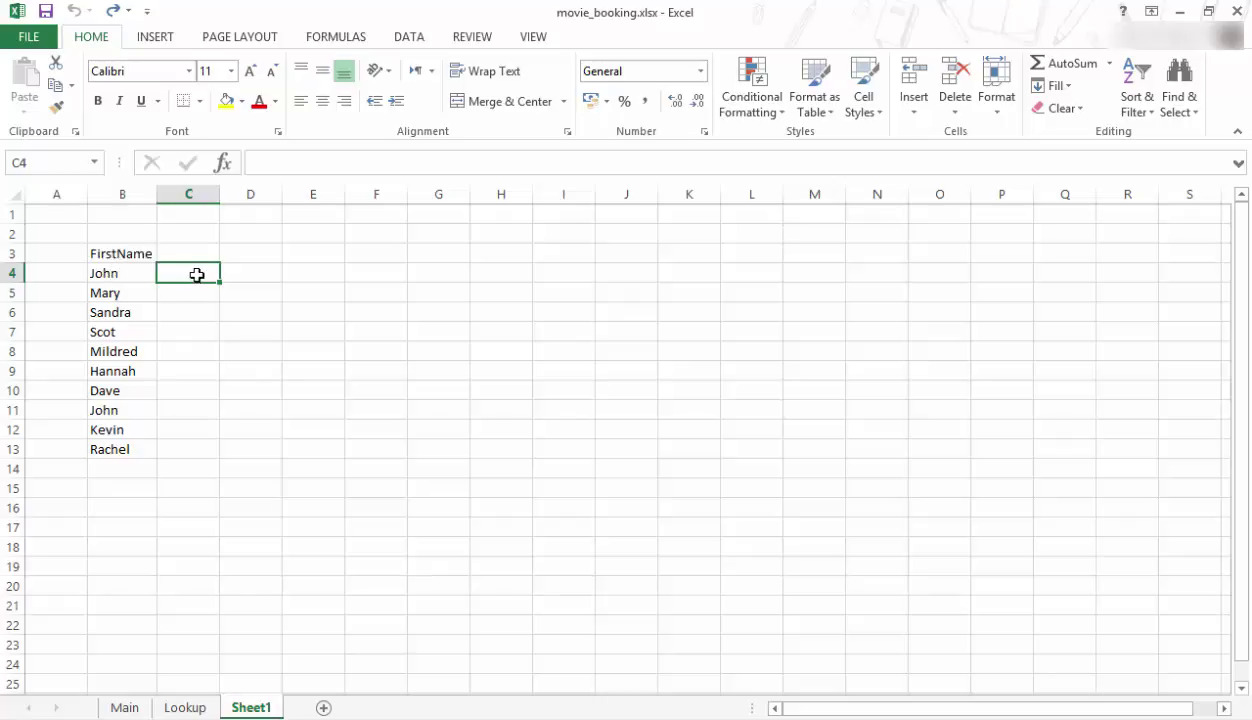
- Enter =IF(B4="John","Yes","No") in C4 so it shows Yes beside John
text(=)
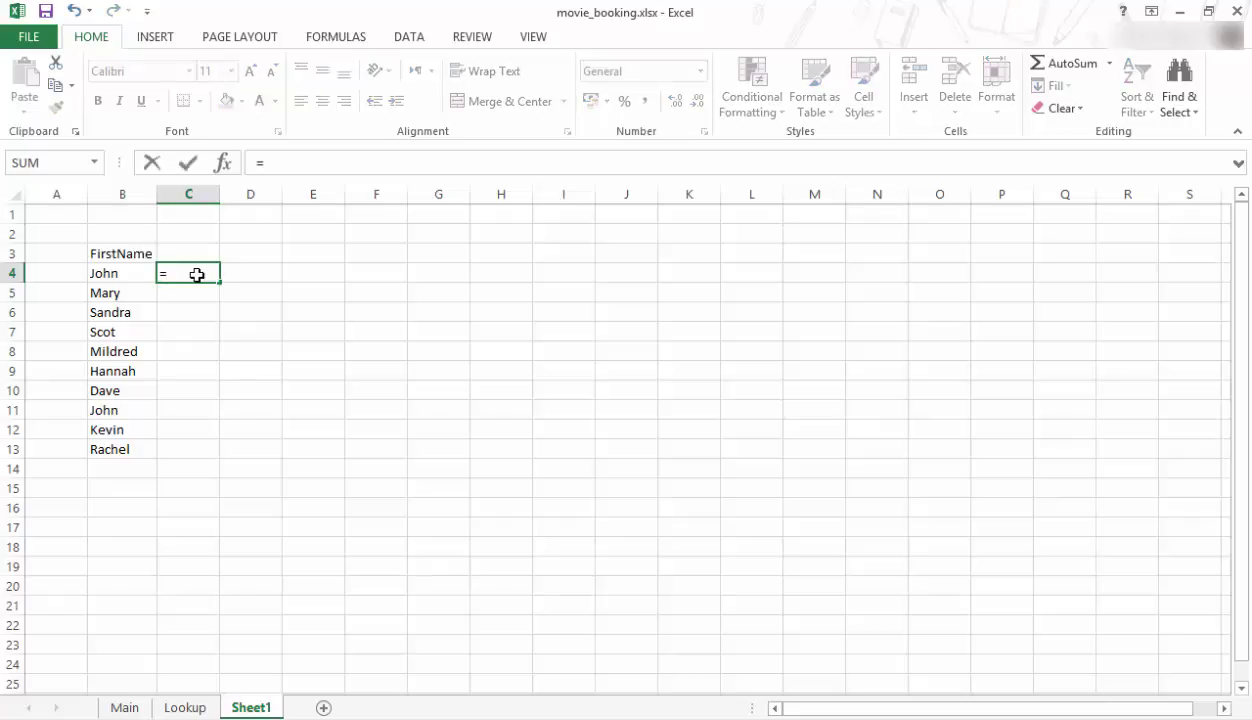
text(if)
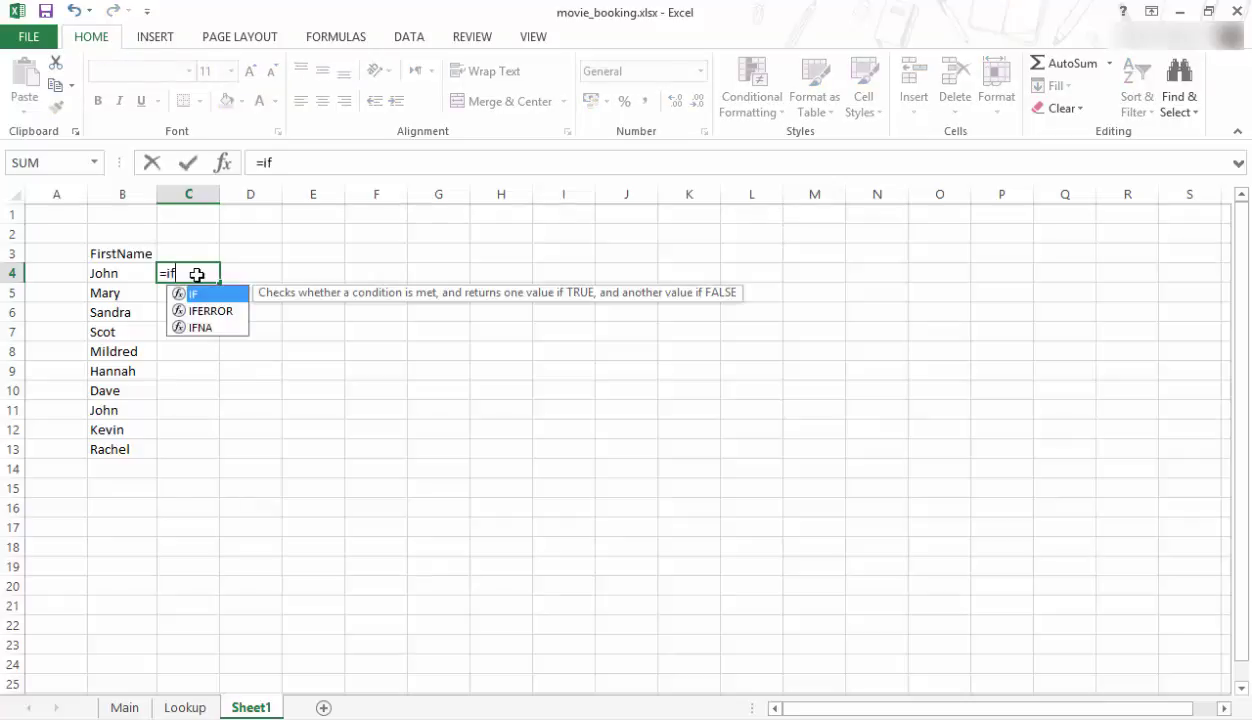
text(()
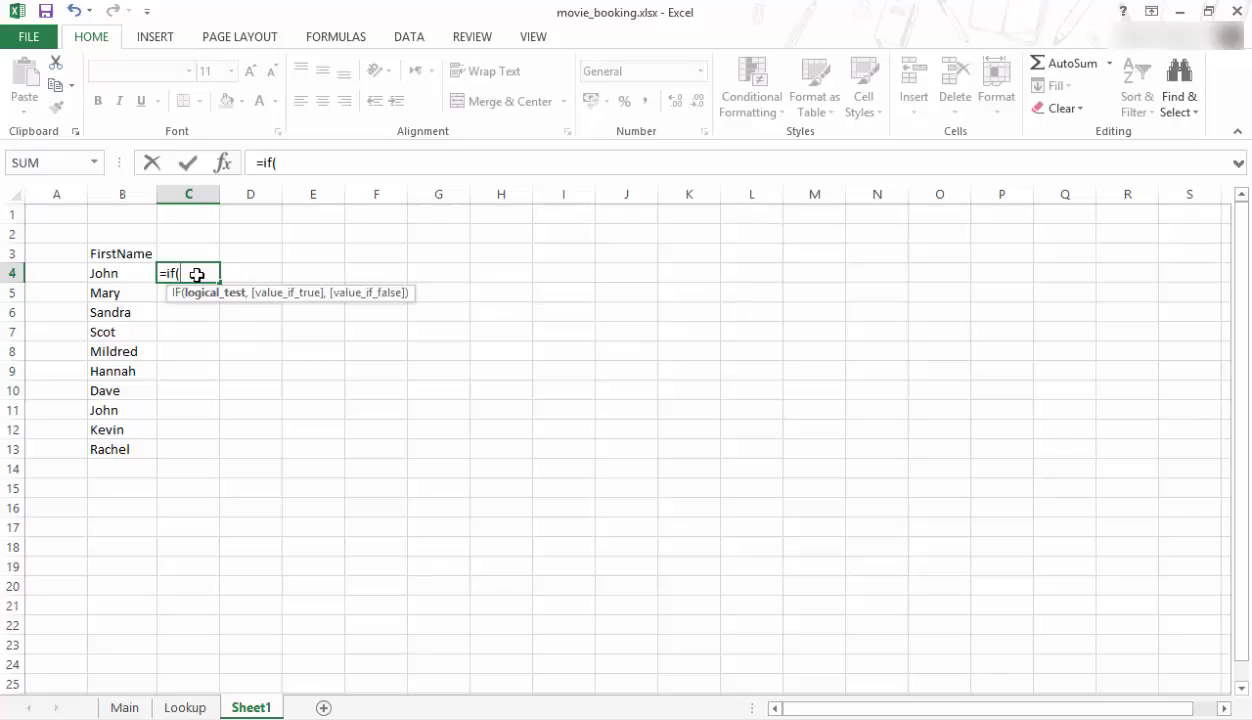
click(116, 274)
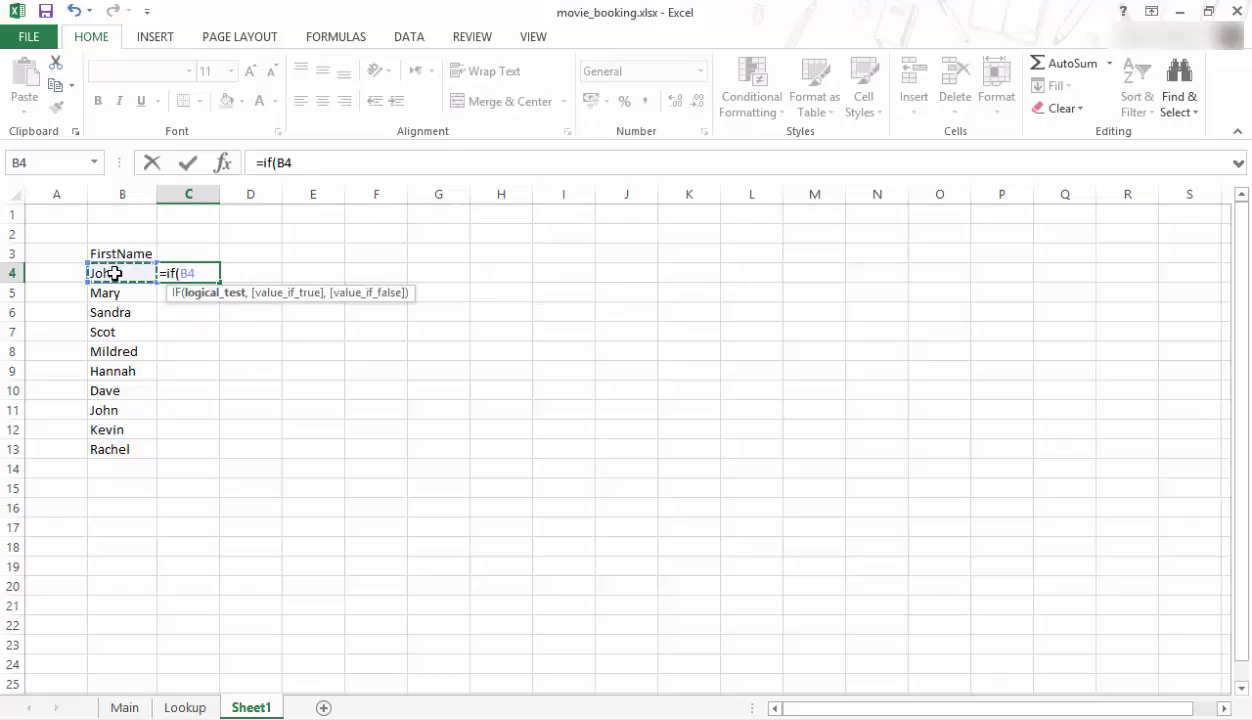
text(="John)
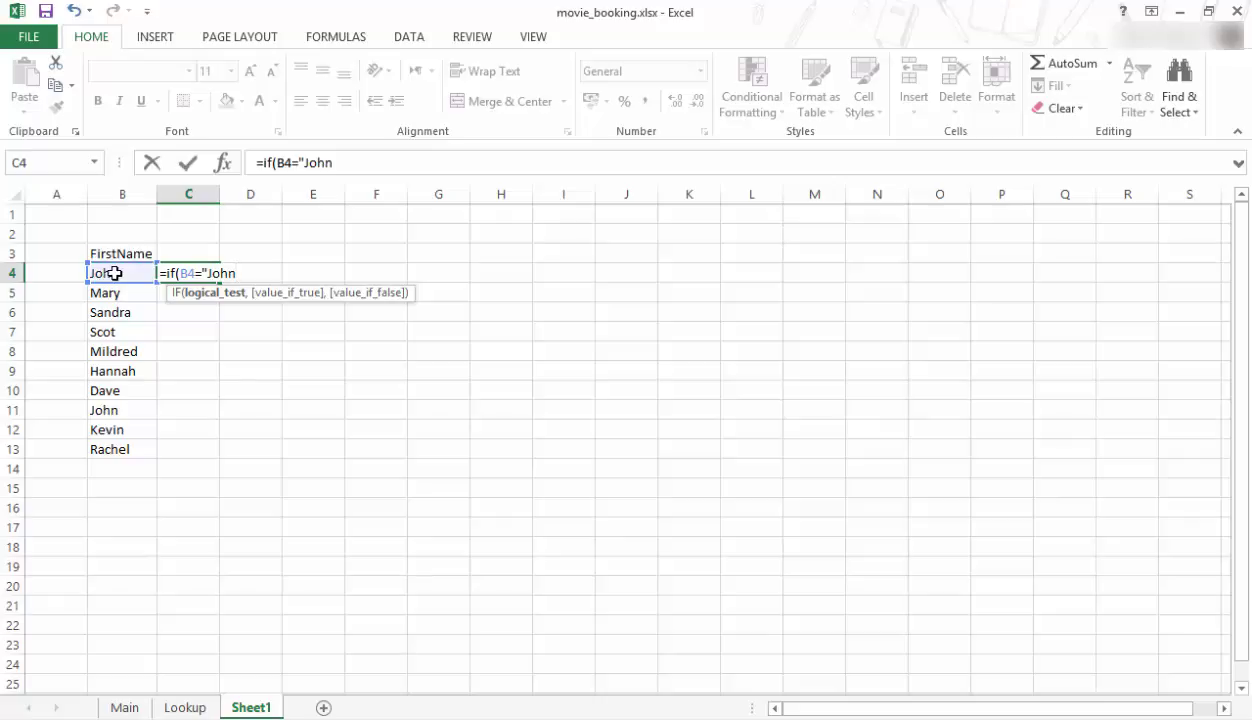
text(",)
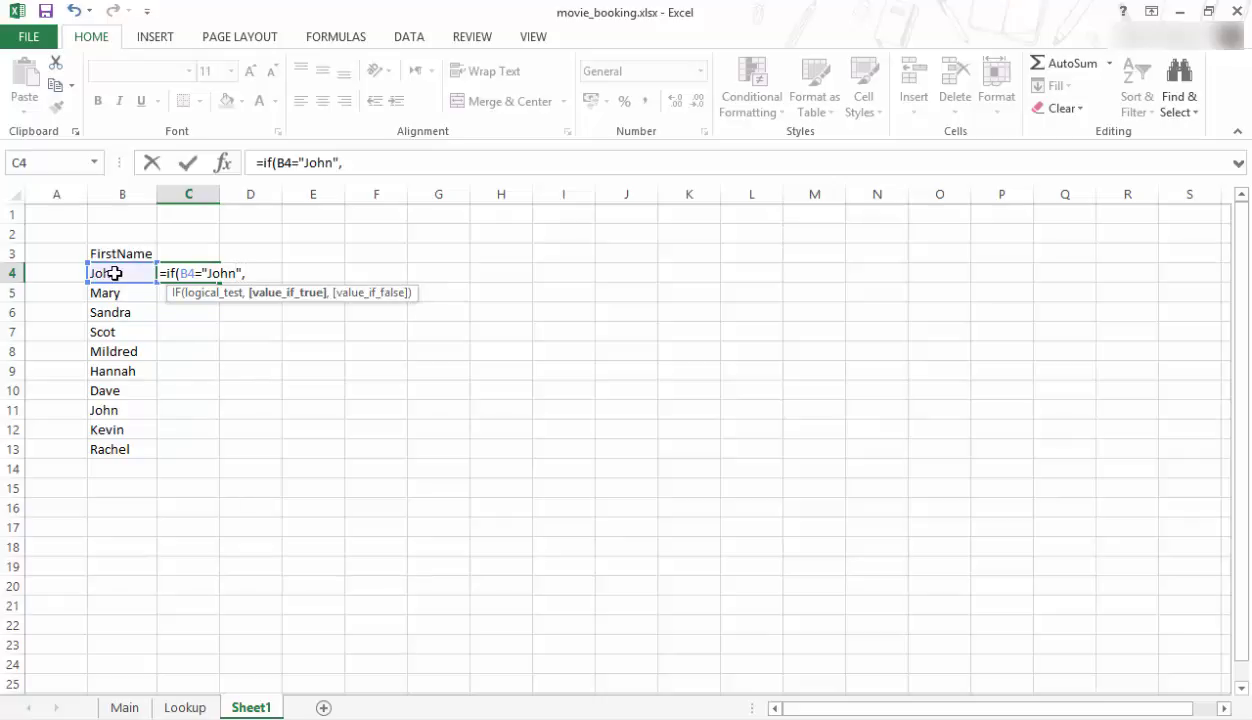
text("Yes")
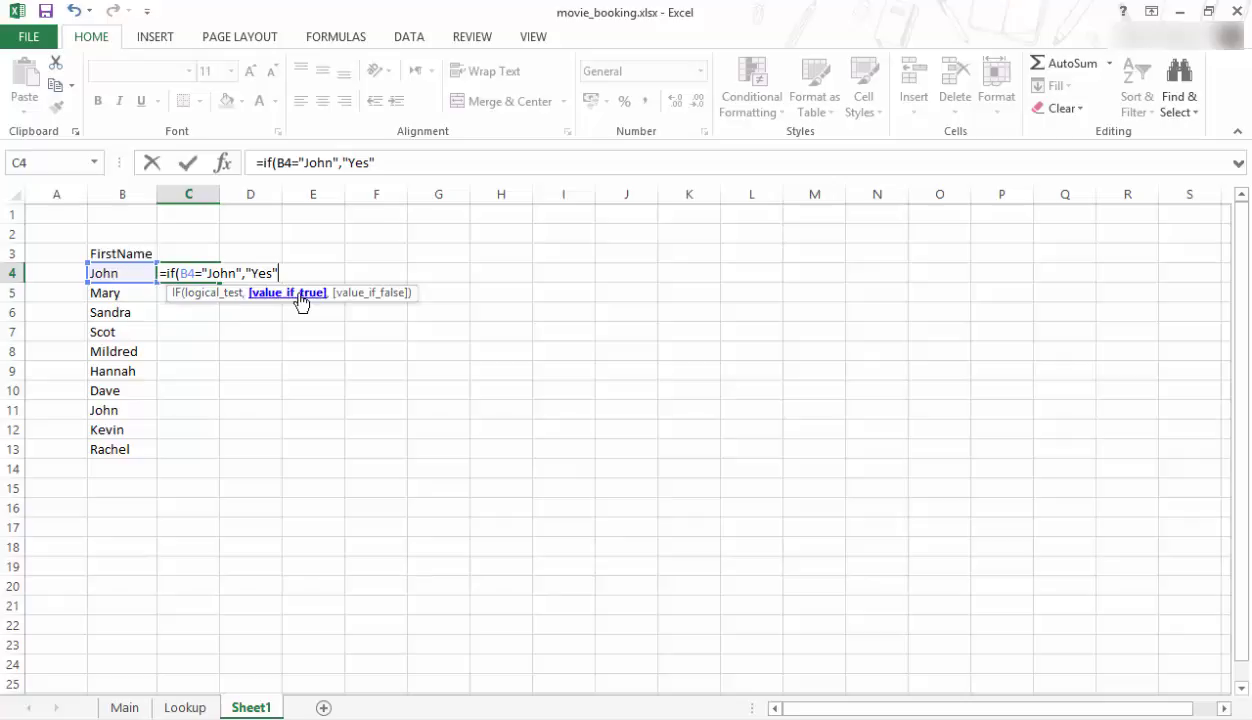
text(,)
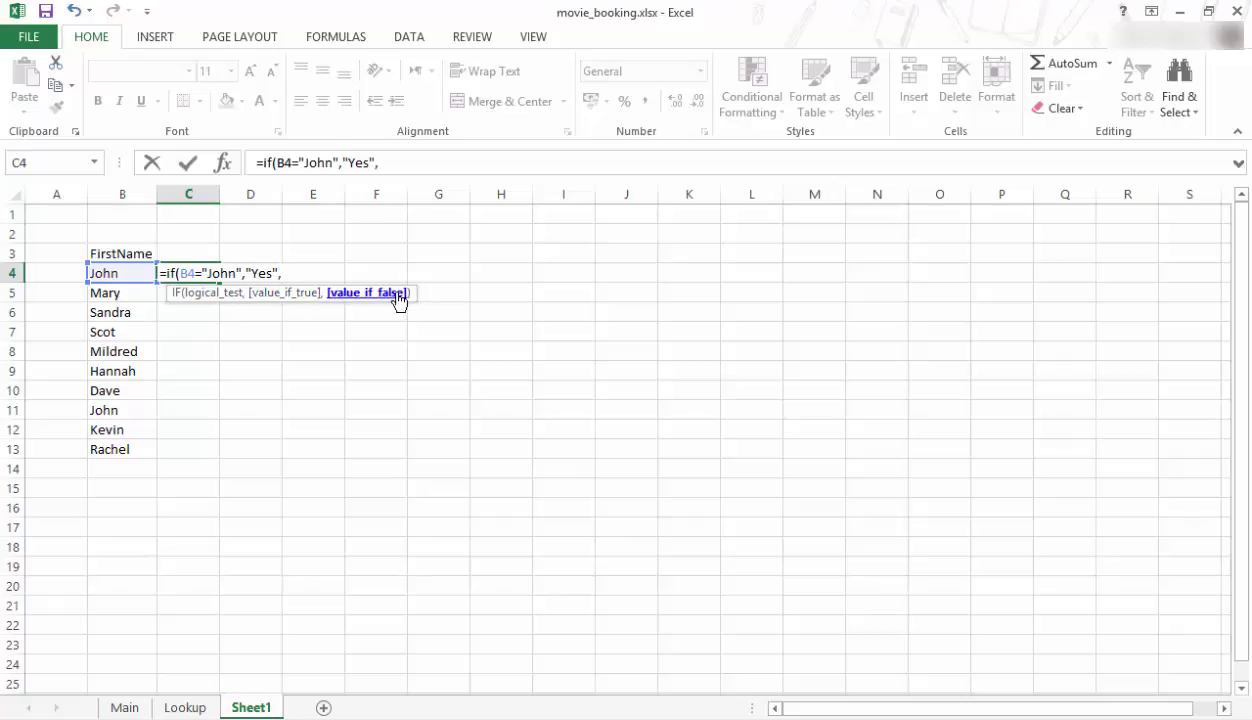
text("No)
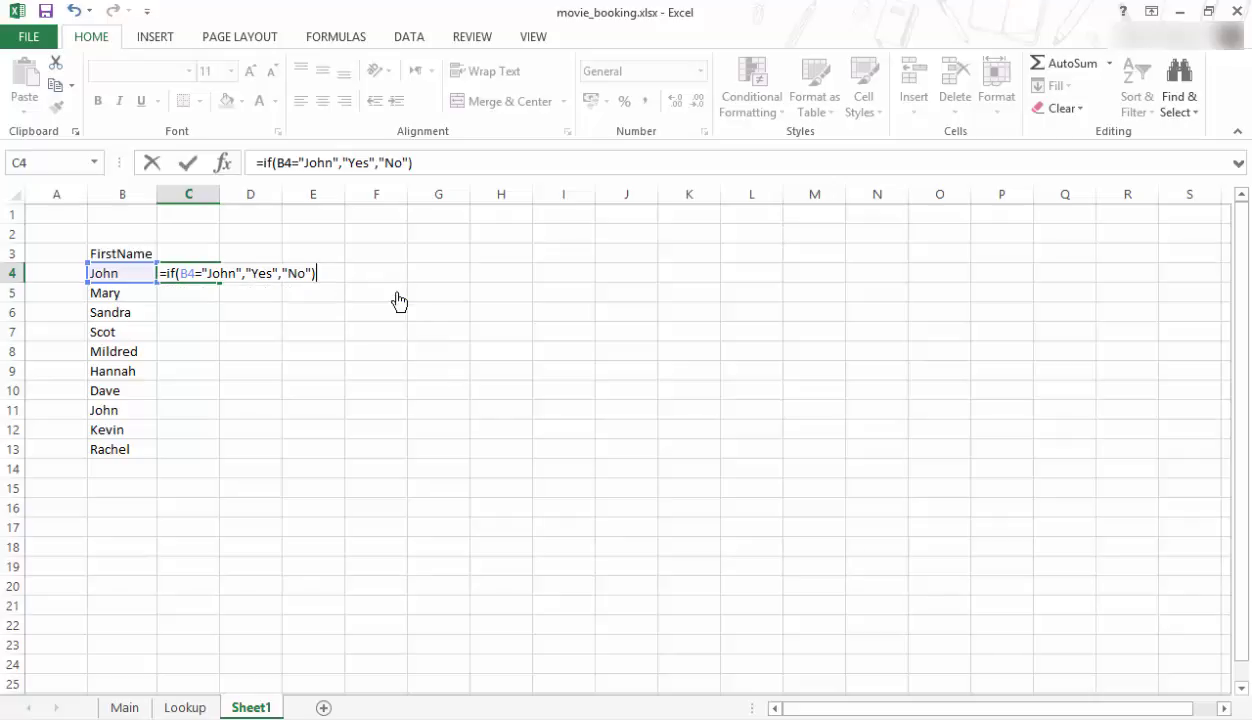
key(Return)
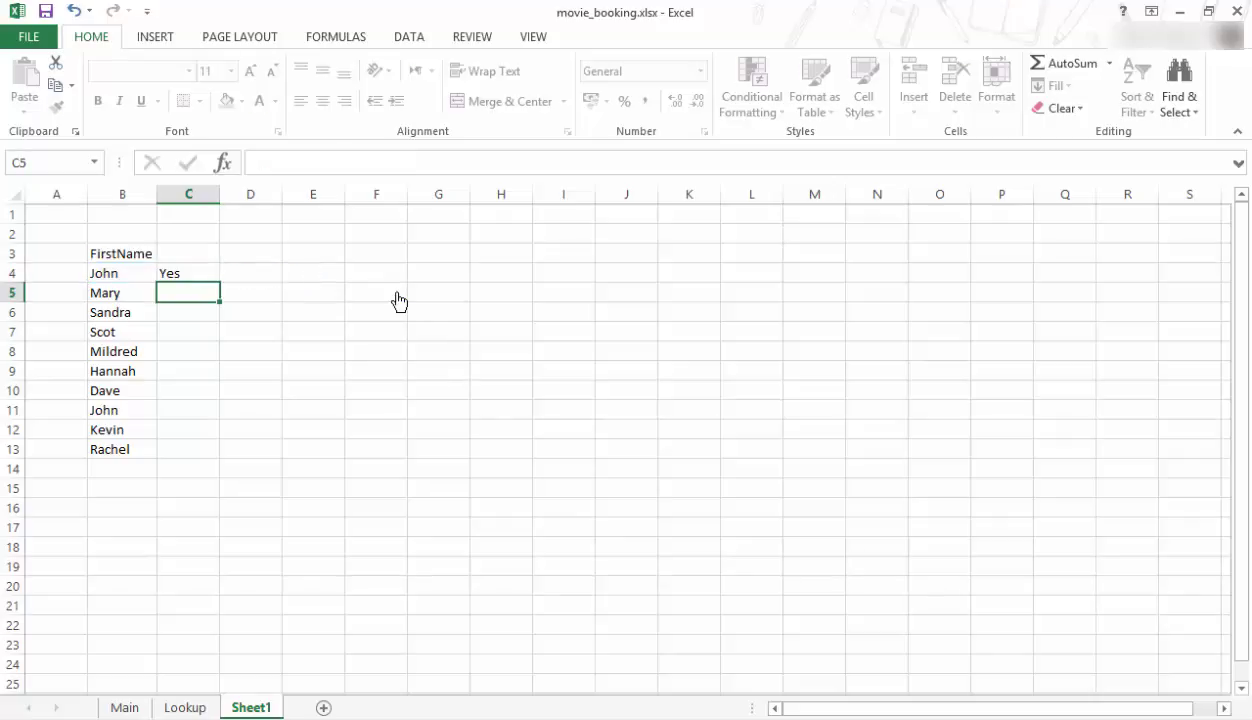
- Fill the C4 John check down to C13 and inspect the copied formulas in C5 and C11
click(203, 273)
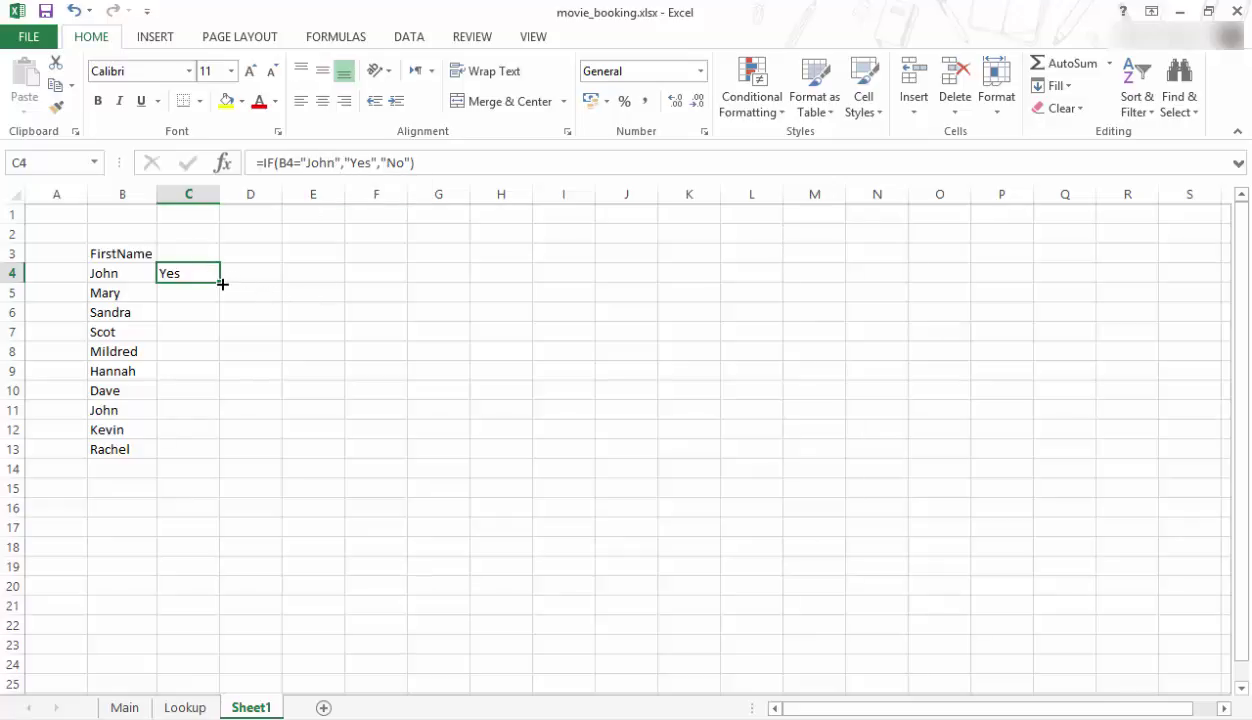
drag(222, 290, 221, 458)
click(268, 313)
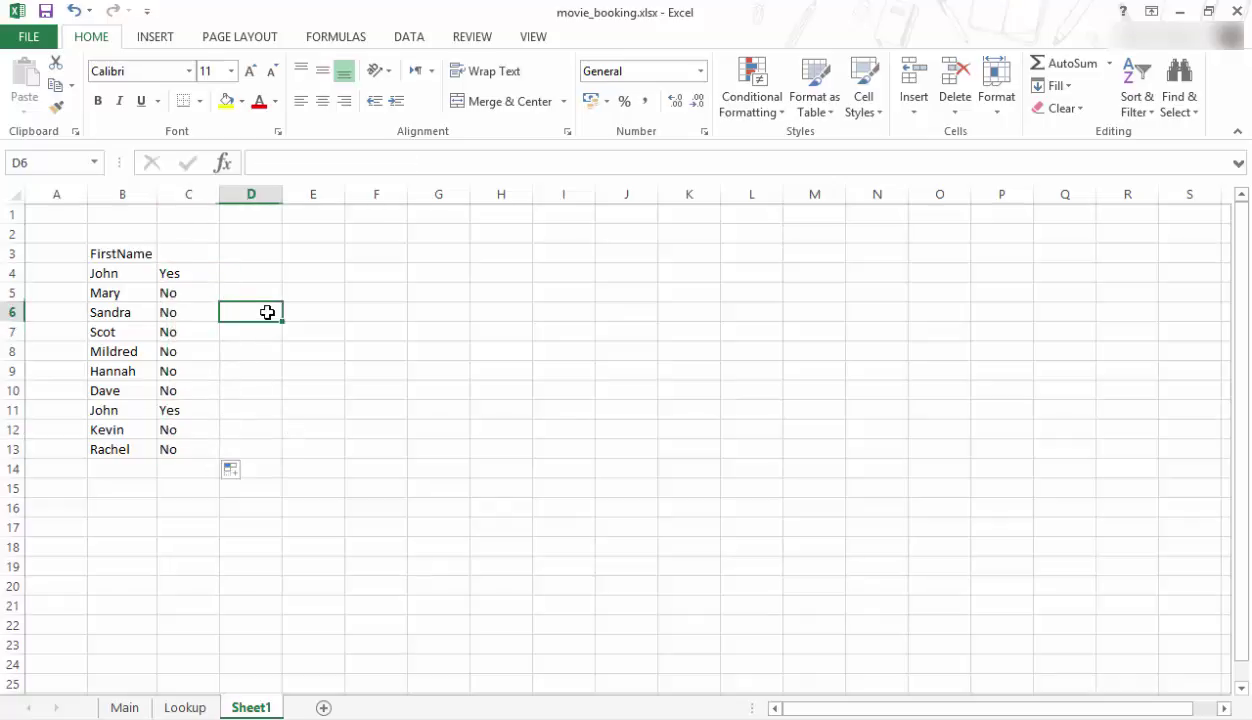
click(182, 295)
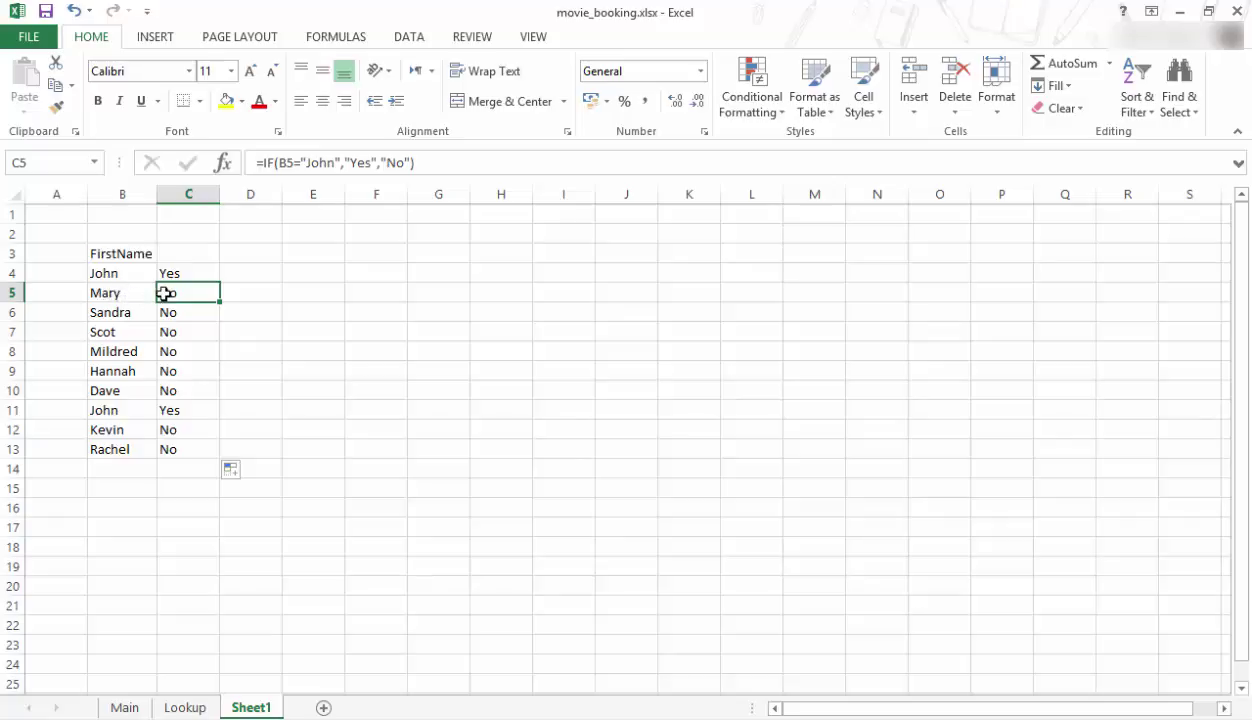
click(178, 409)
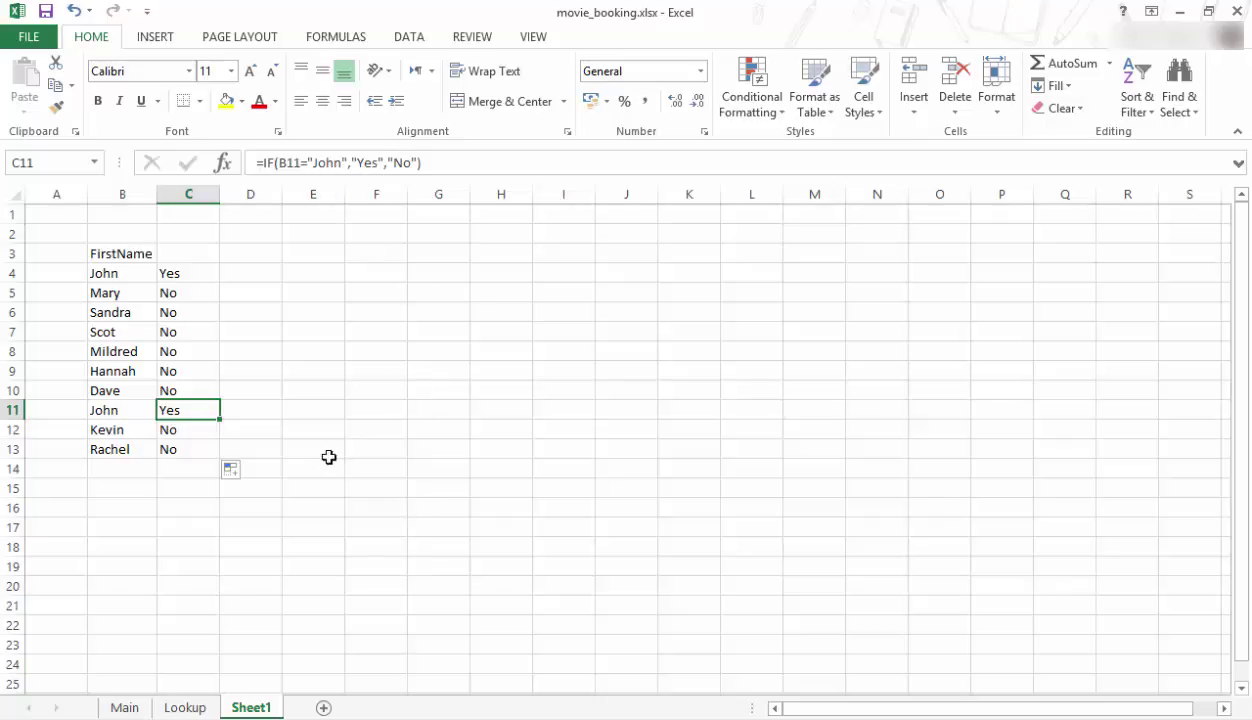
- Enter 3 in E6 and 4 in E7, then select F6
click(325, 314)
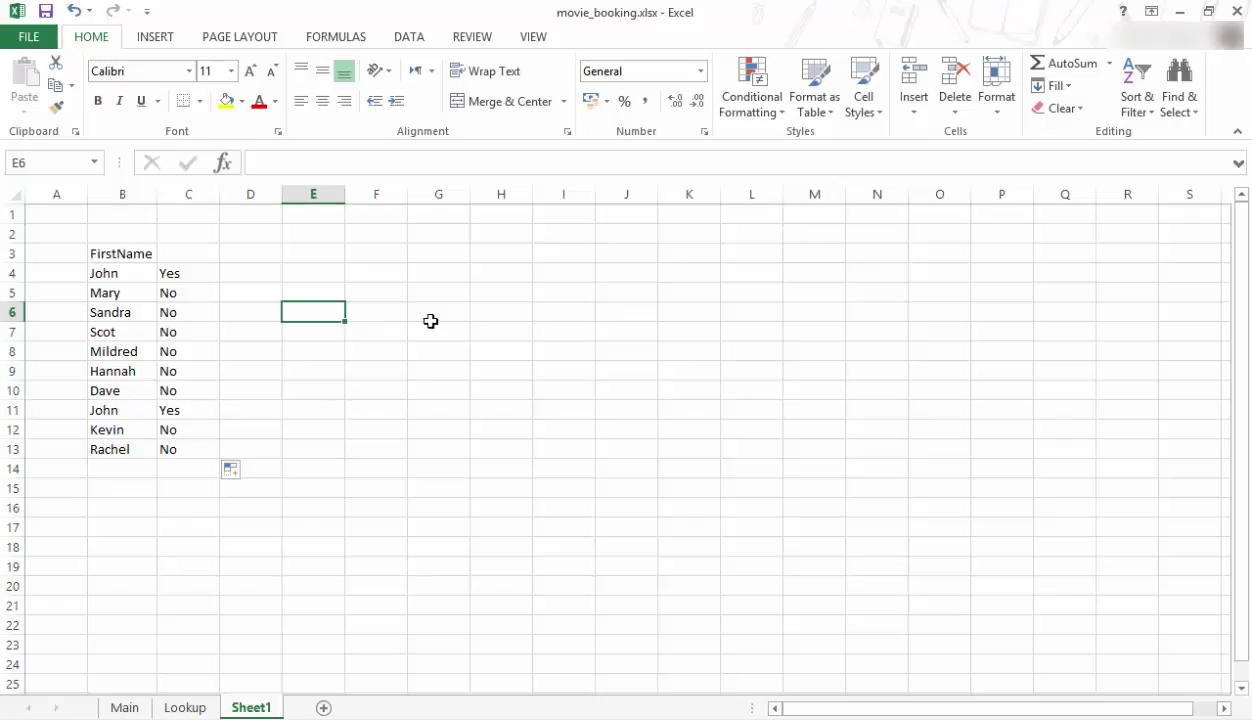
text(3)
key(Return)
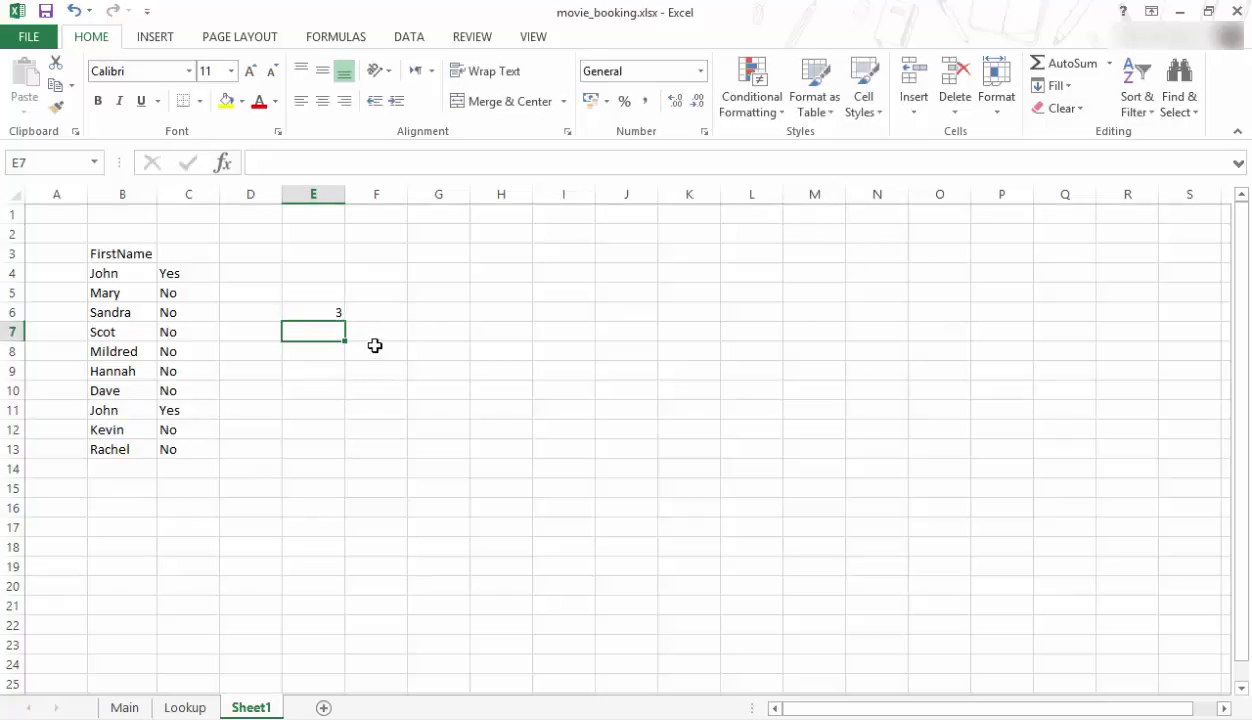
text(4)
click(382, 313)
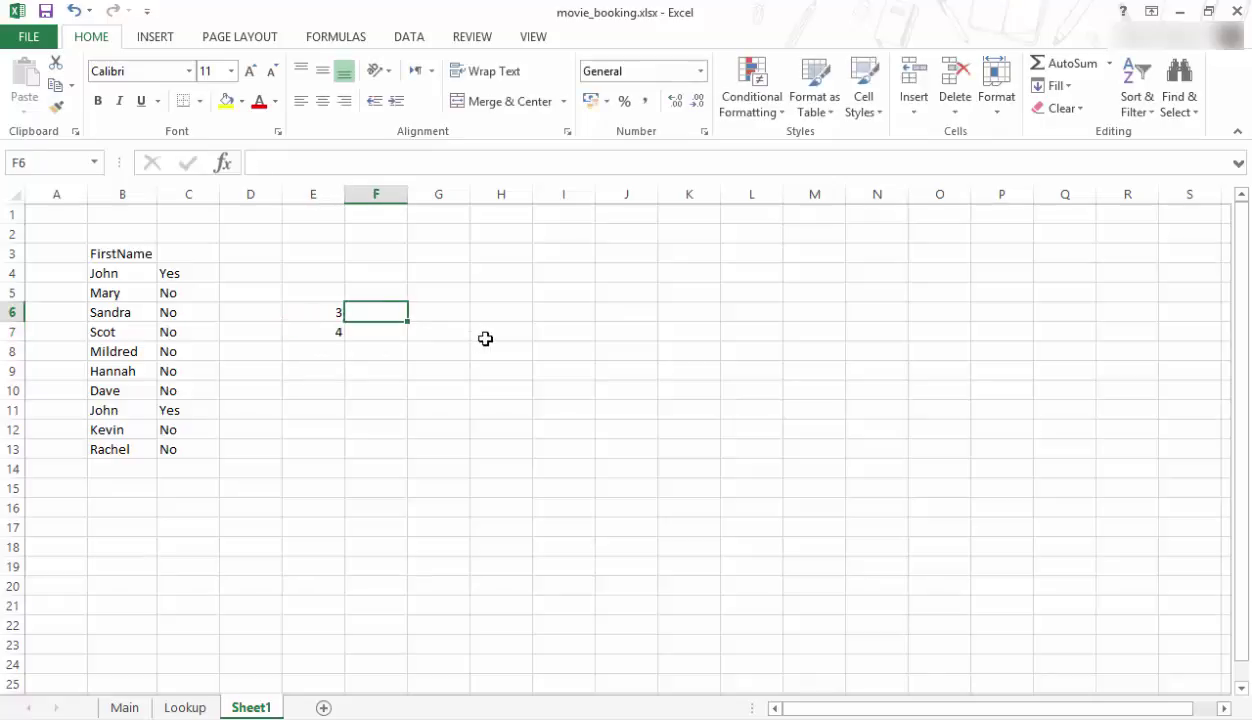
- Enter =IF(E6<4,"Good","Bad") in F6 and check it against the 3 in E6
text(=if)
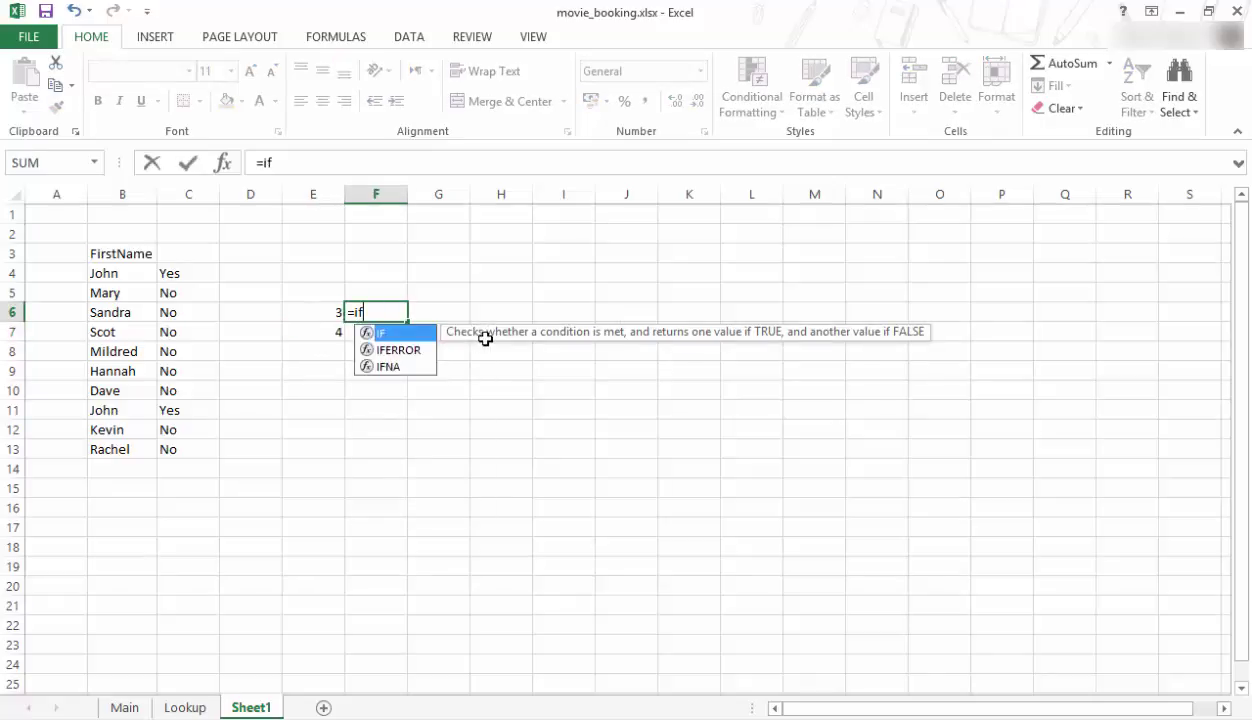
text(()
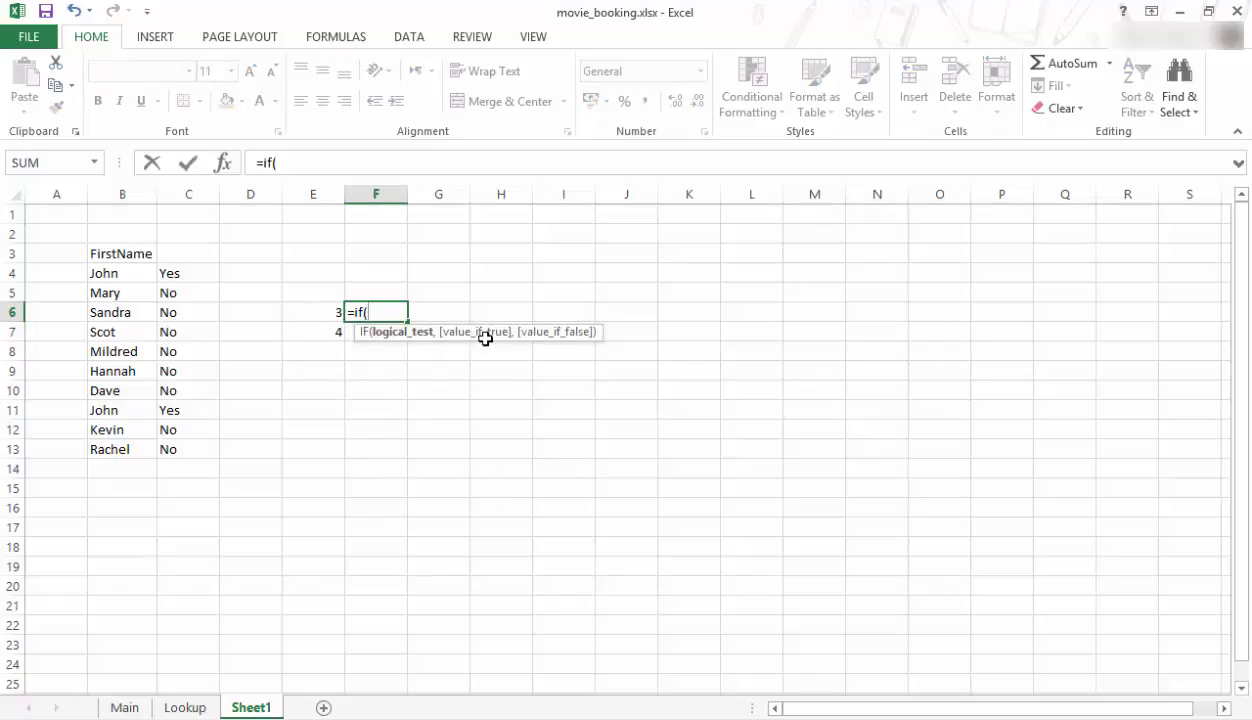
click(310, 311)
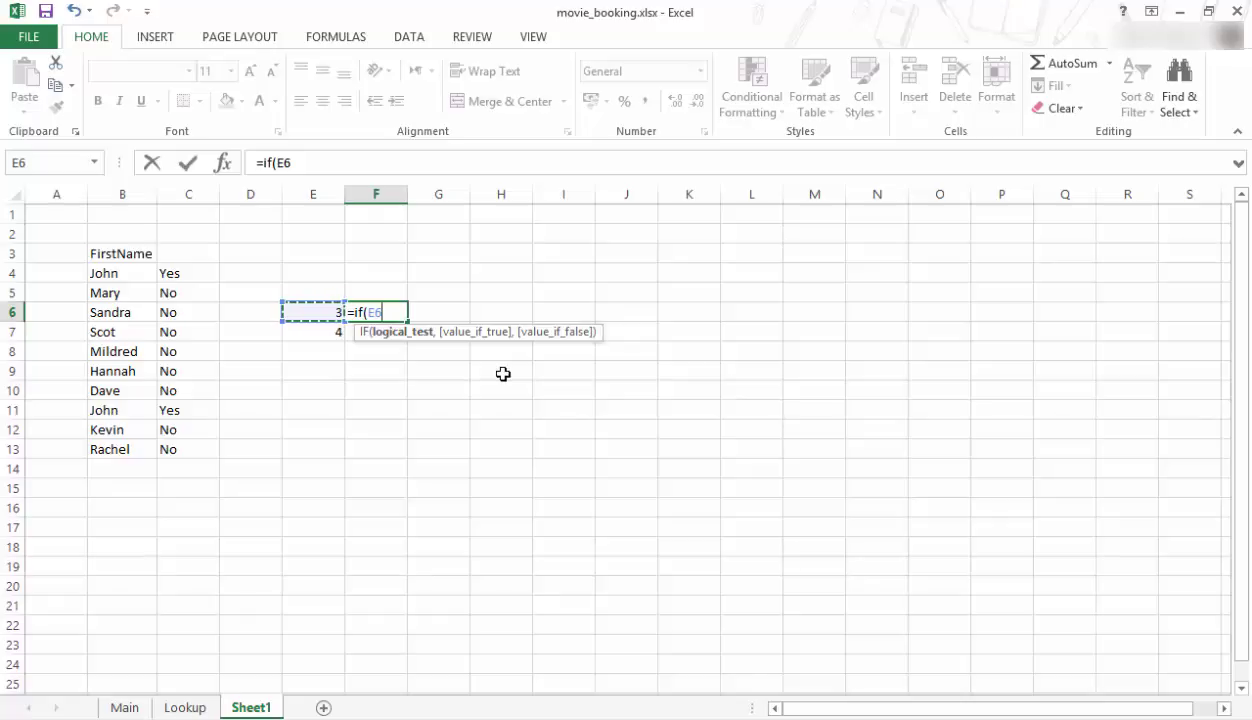
text(<4,)
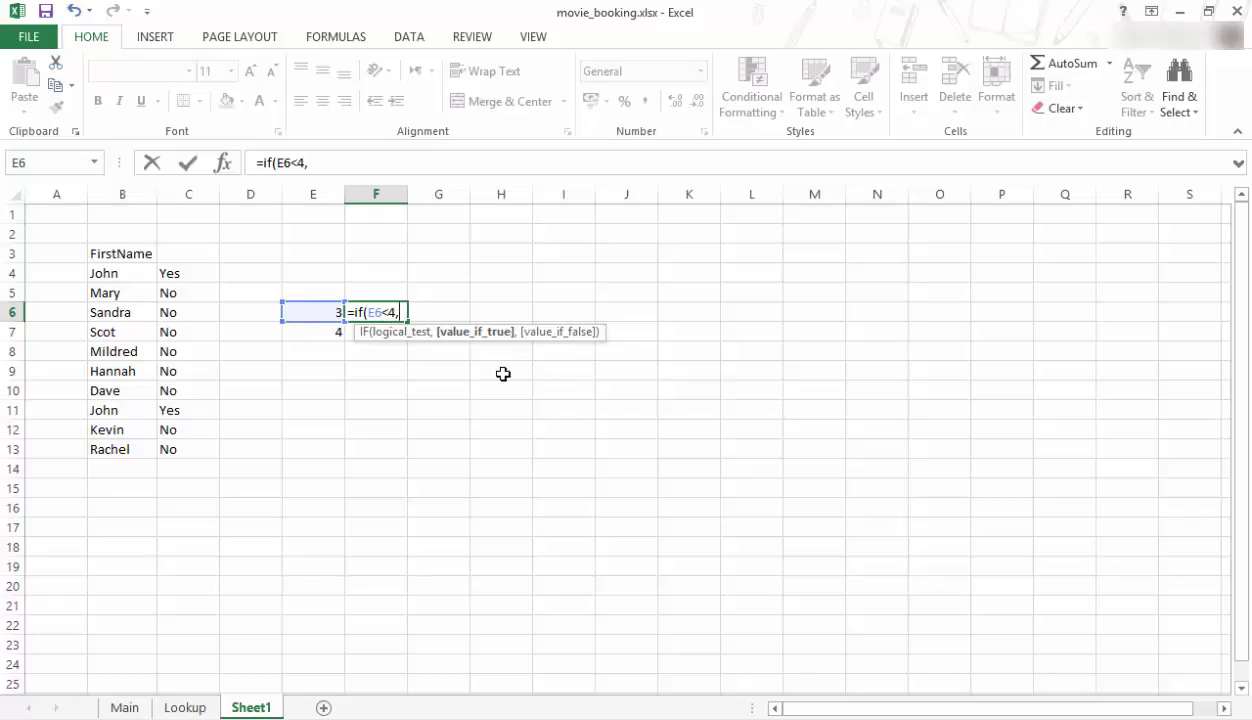
text("Good",)
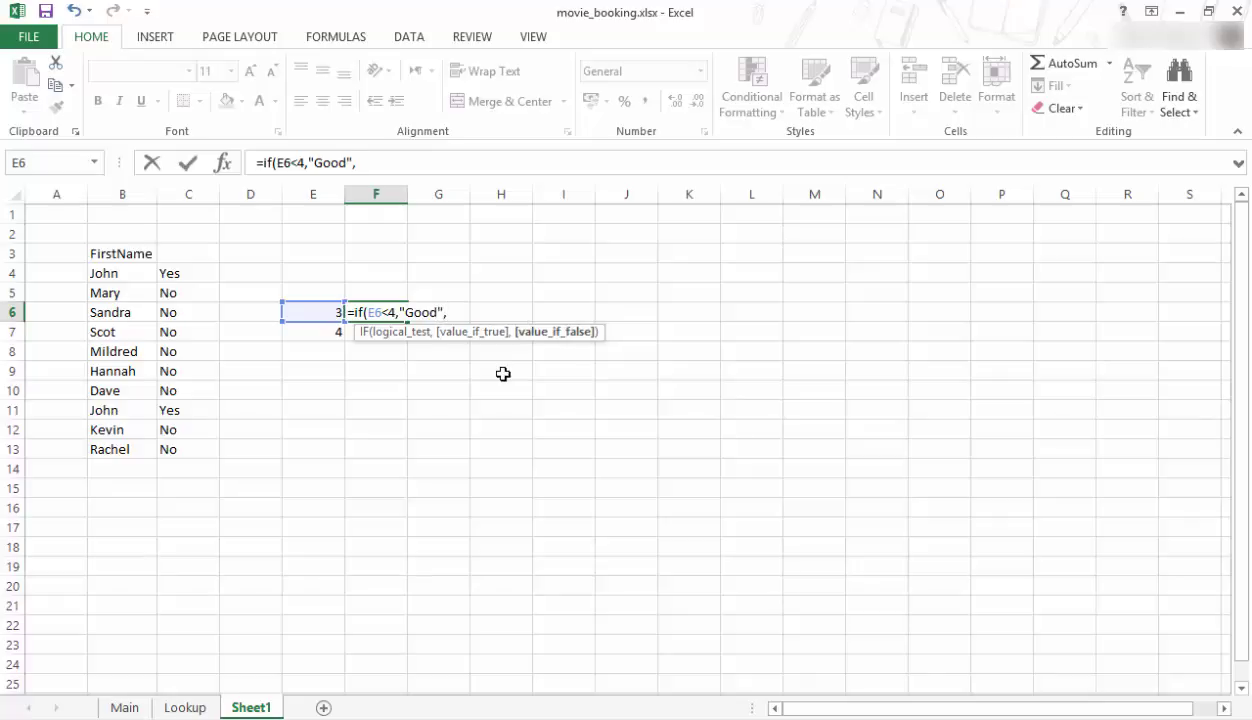
text("Bad)
key(Return)
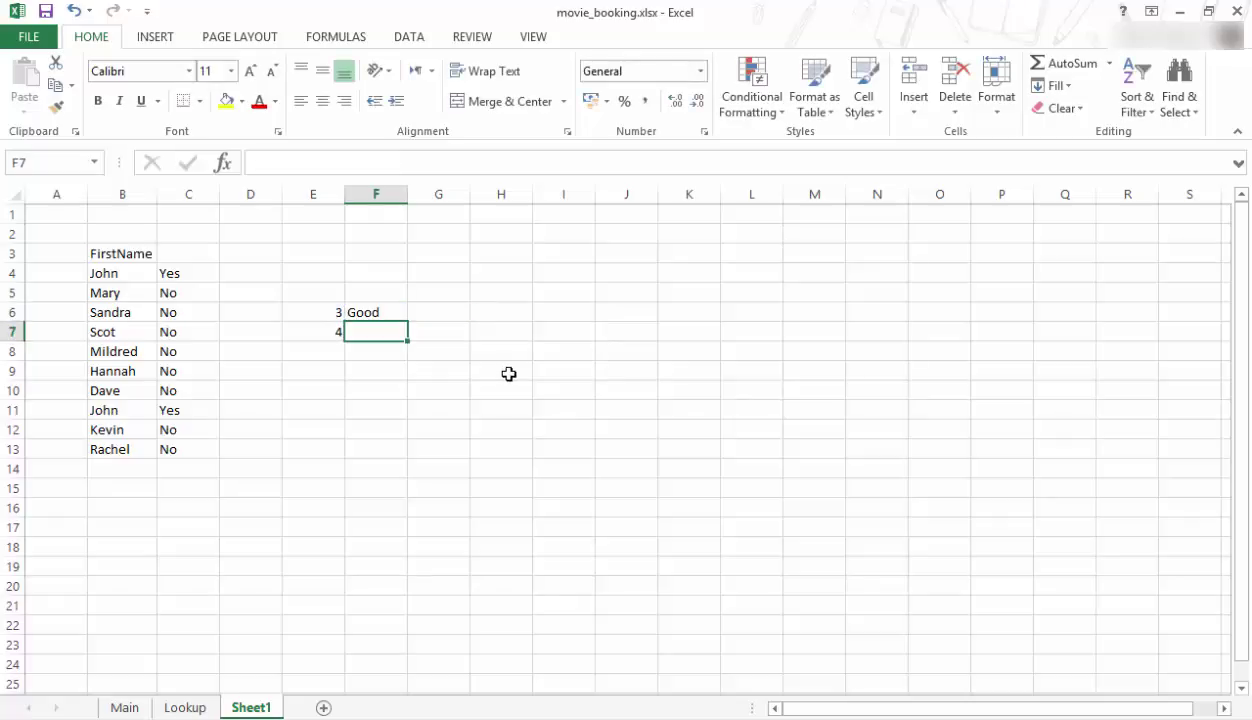
click(396, 309)
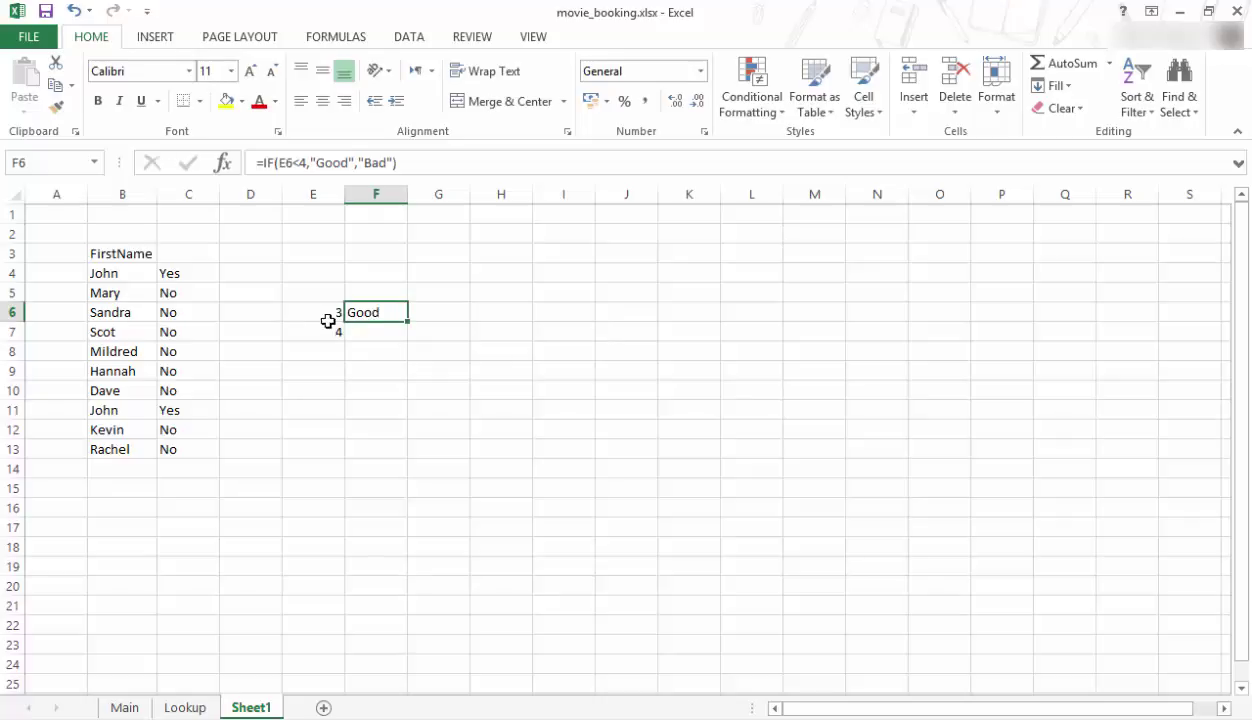
click(315, 308)
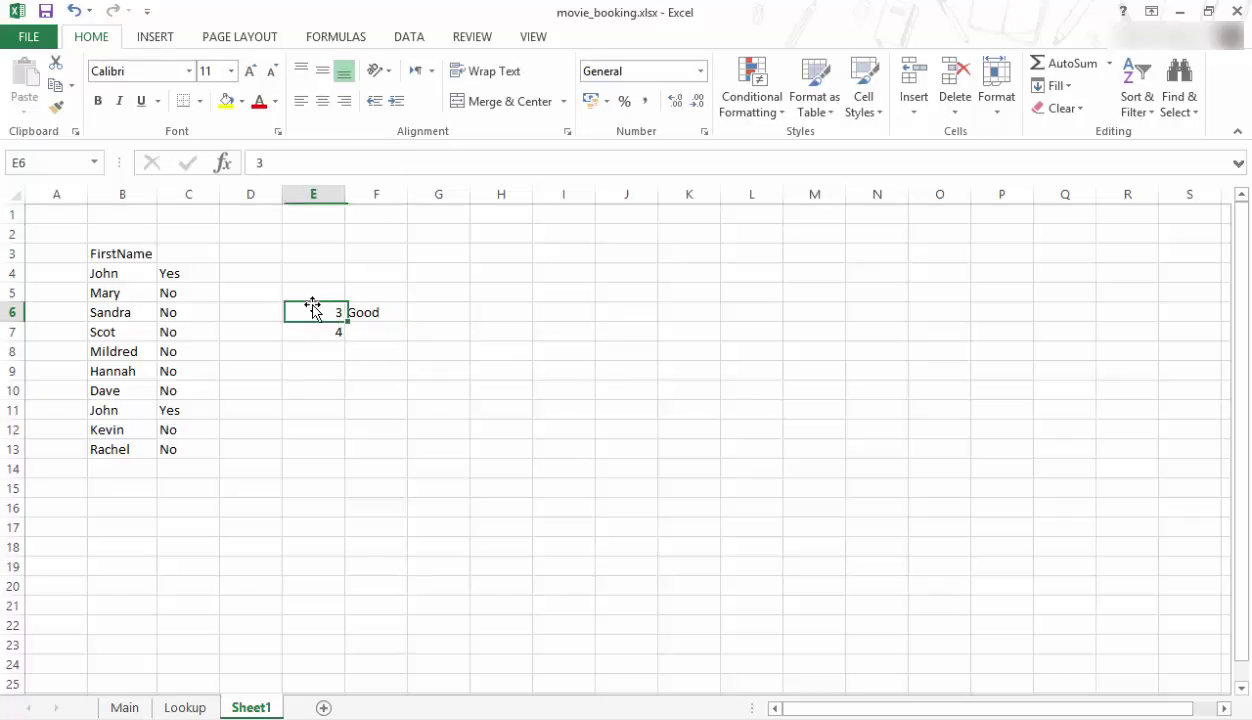
click(348, 309)
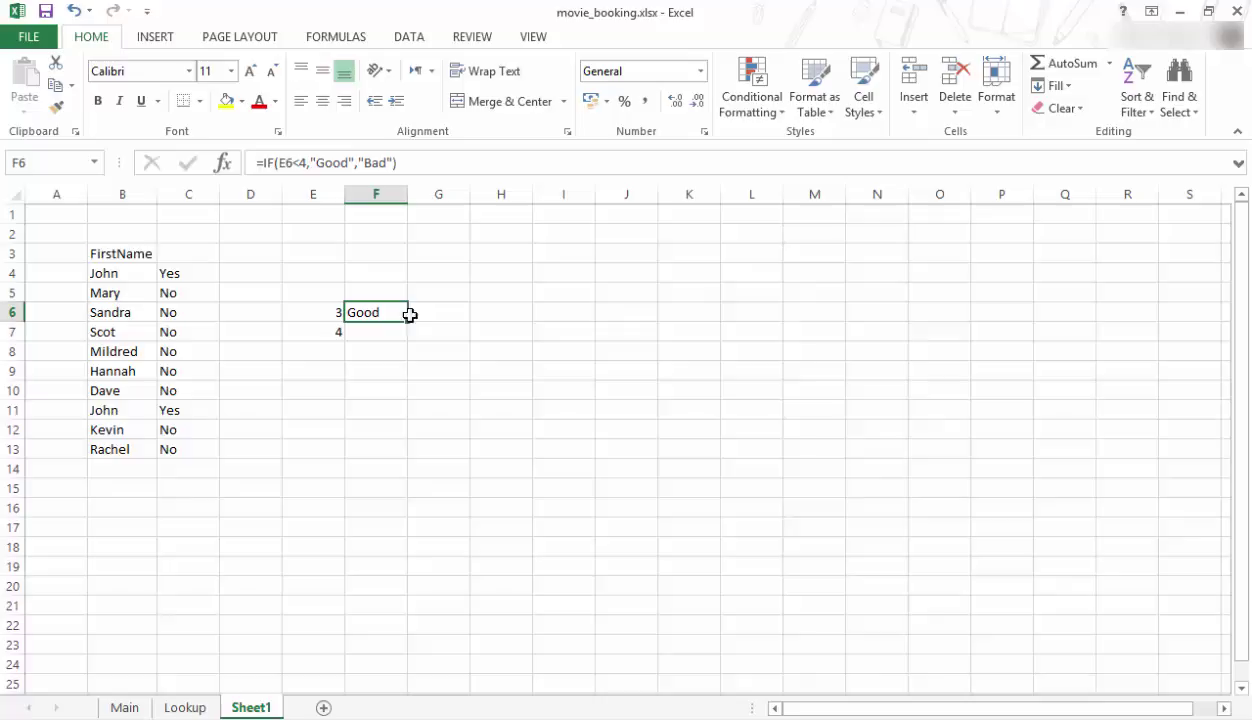
- Fill F6's Good/Bad formula into F7 and confirm it shows Bad for the 4
drag(410, 334, 410, 345)
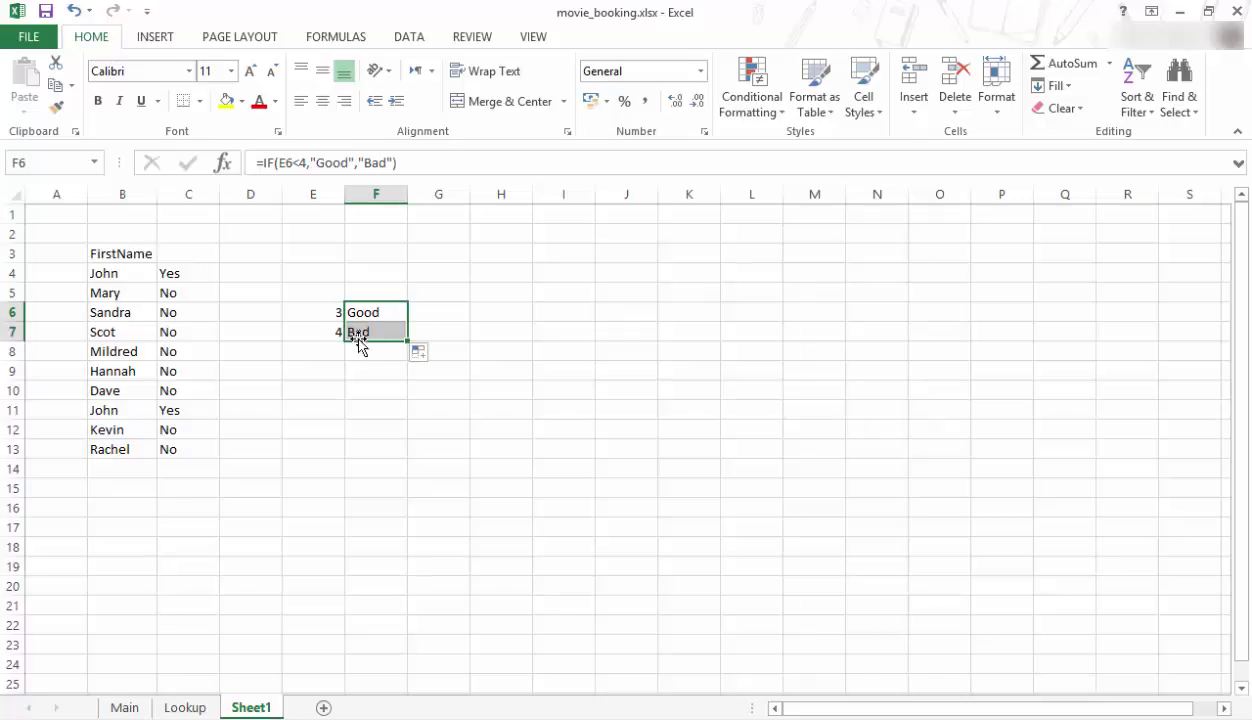
click(394, 336)
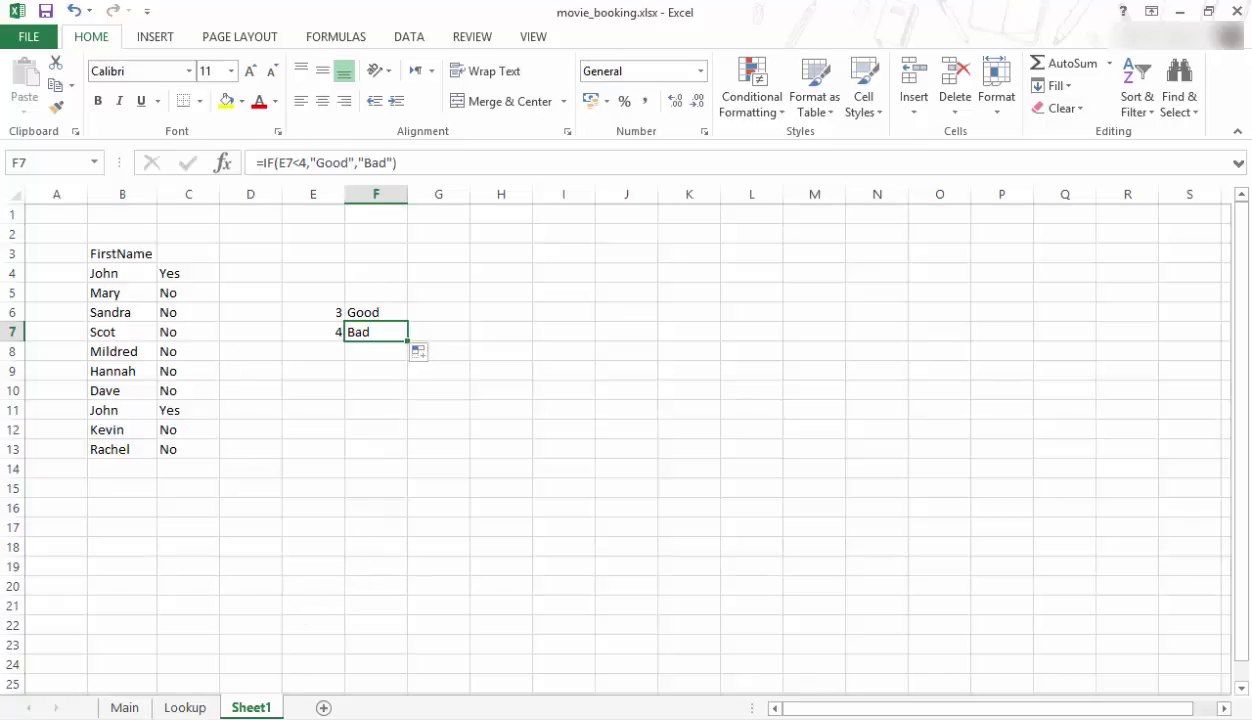
- On the Main sheet, review the #N/A results in H11:H13 and start editing H4's VLOOKUP
click(184, 707)
click(126, 707)
click(601, 489)
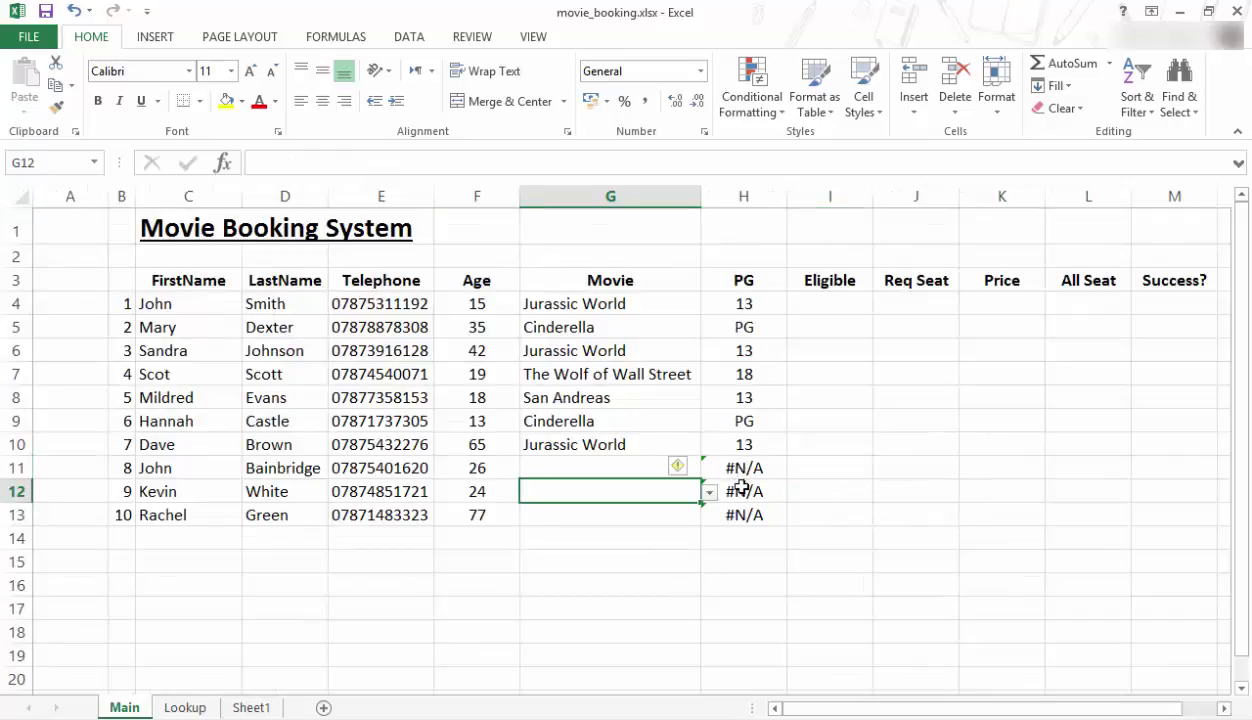
drag(741, 472, 735, 514)
drag(726, 467, 727, 520)
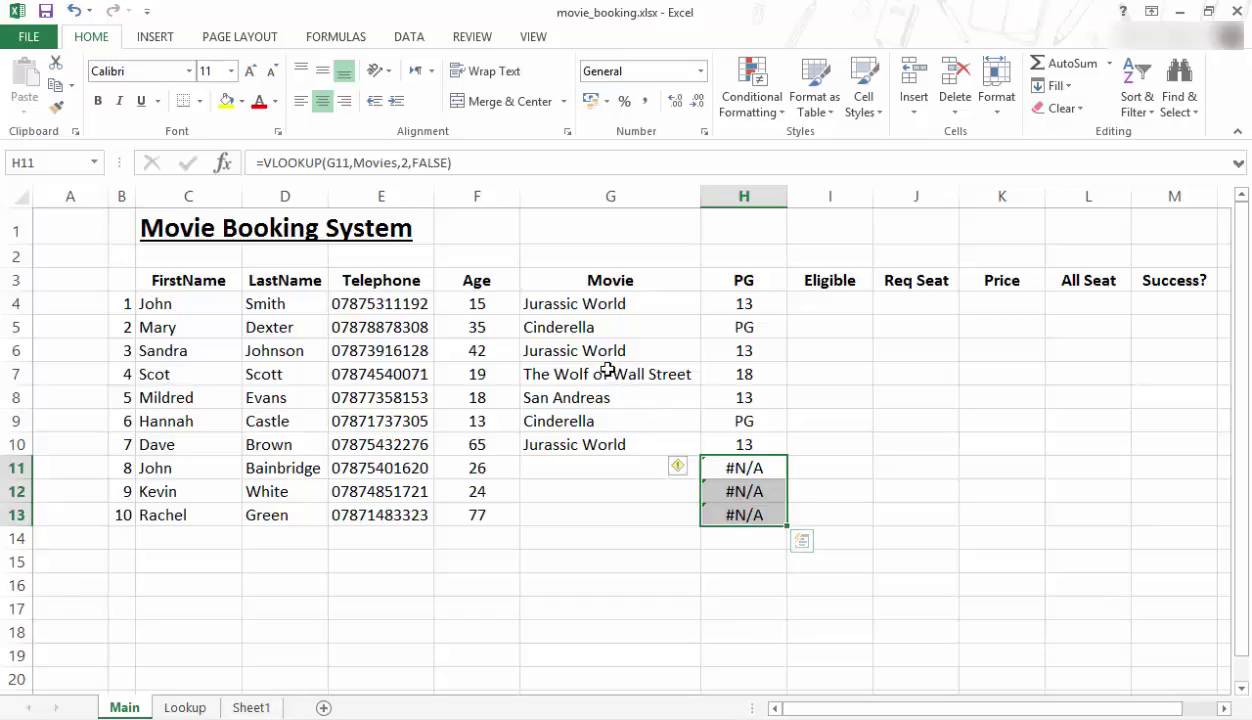
click(735, 305)
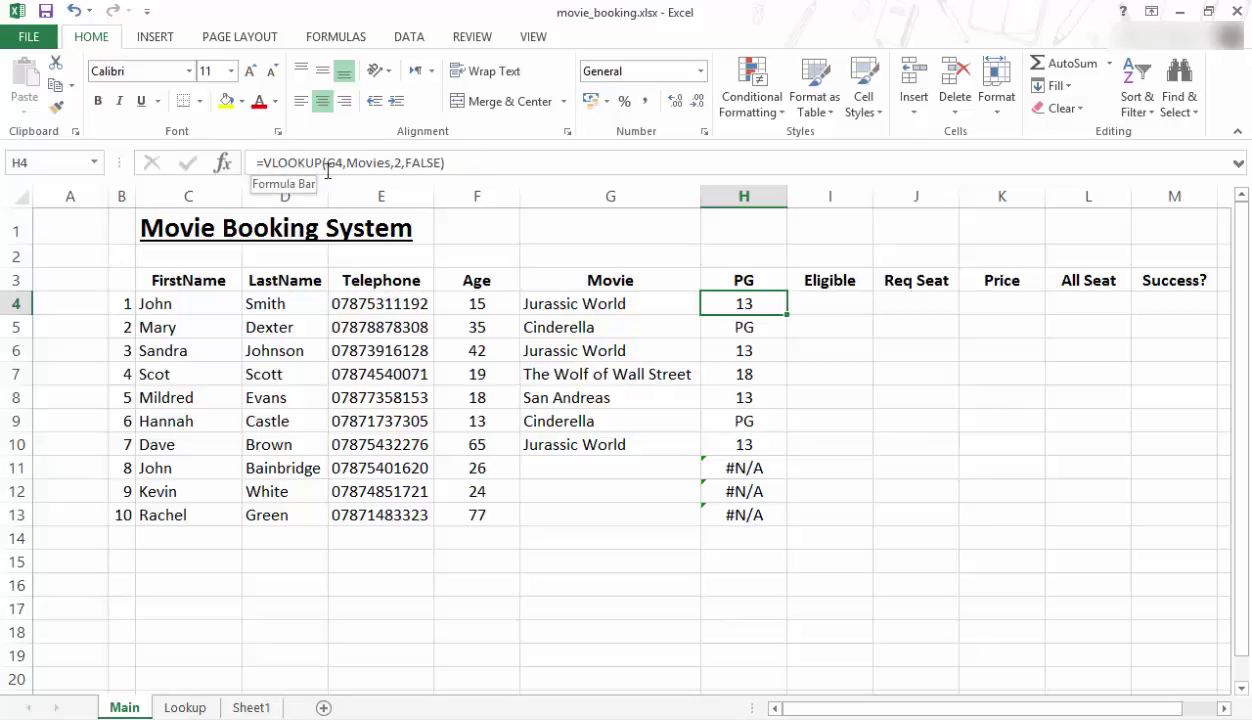
click(262, 162)
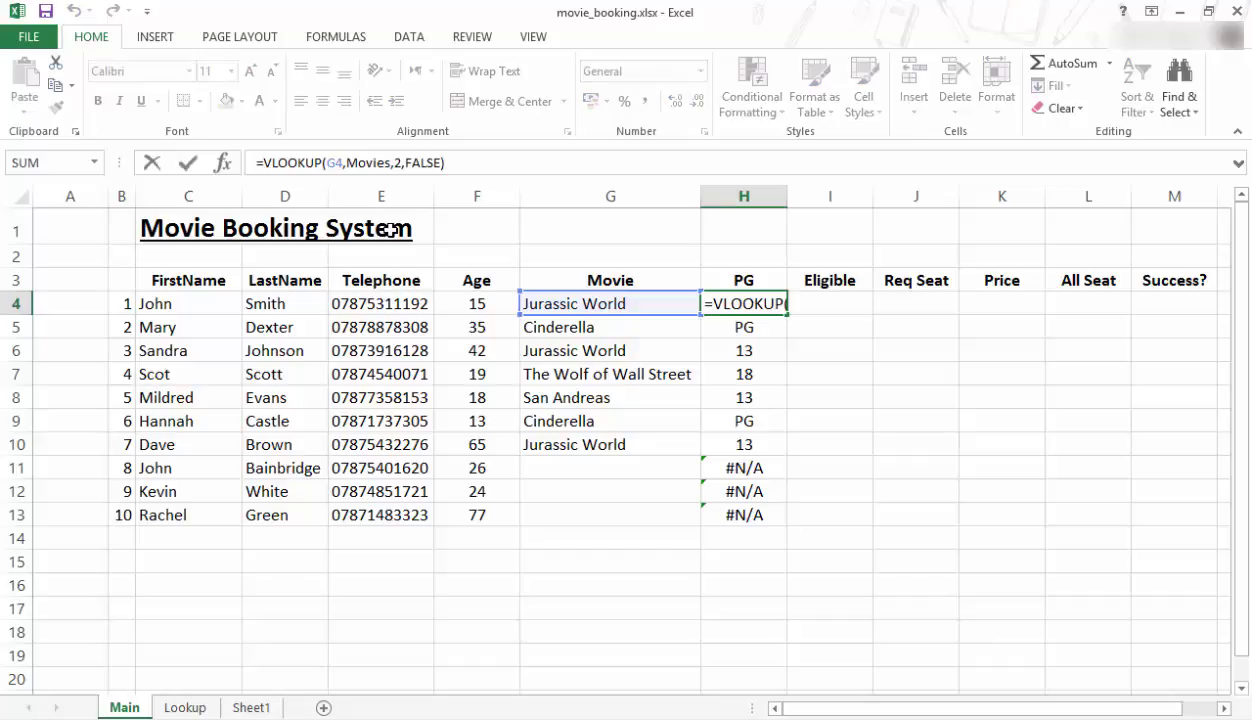
- Change H4 to =IF(G4="","",VLOOKUP(G4,Movies,2,FALSE)) in the formula bar
text(if)
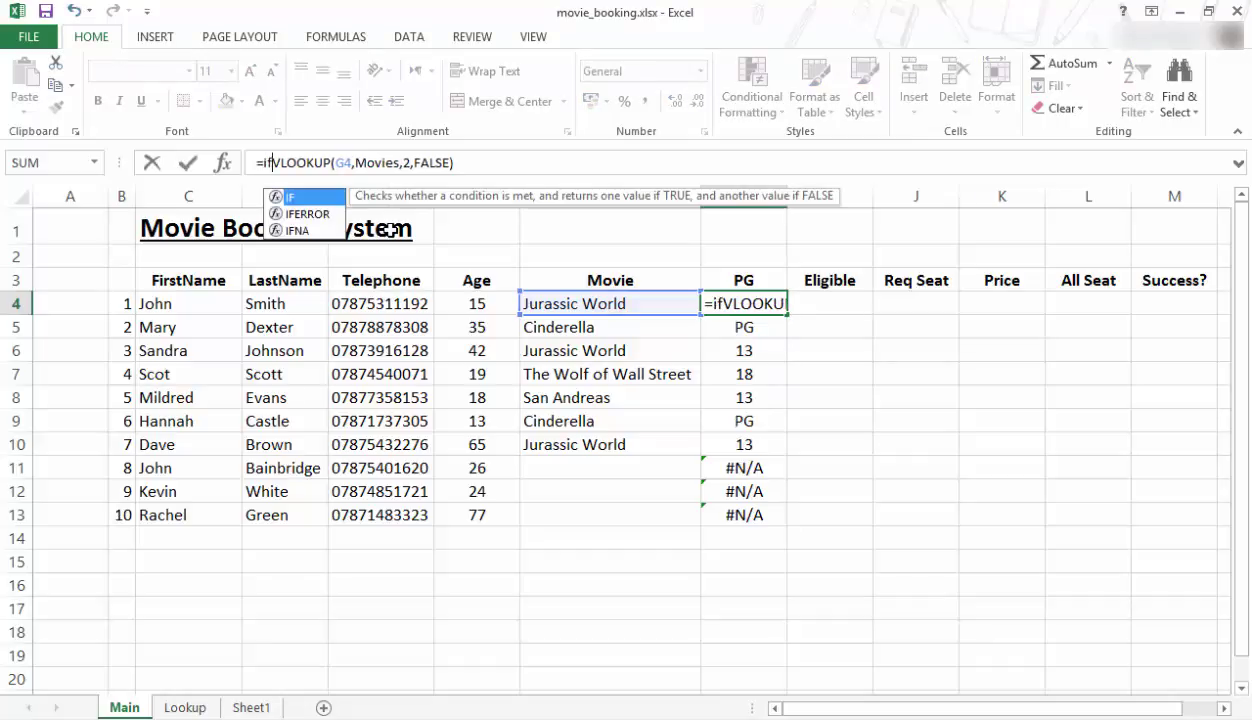
text(()
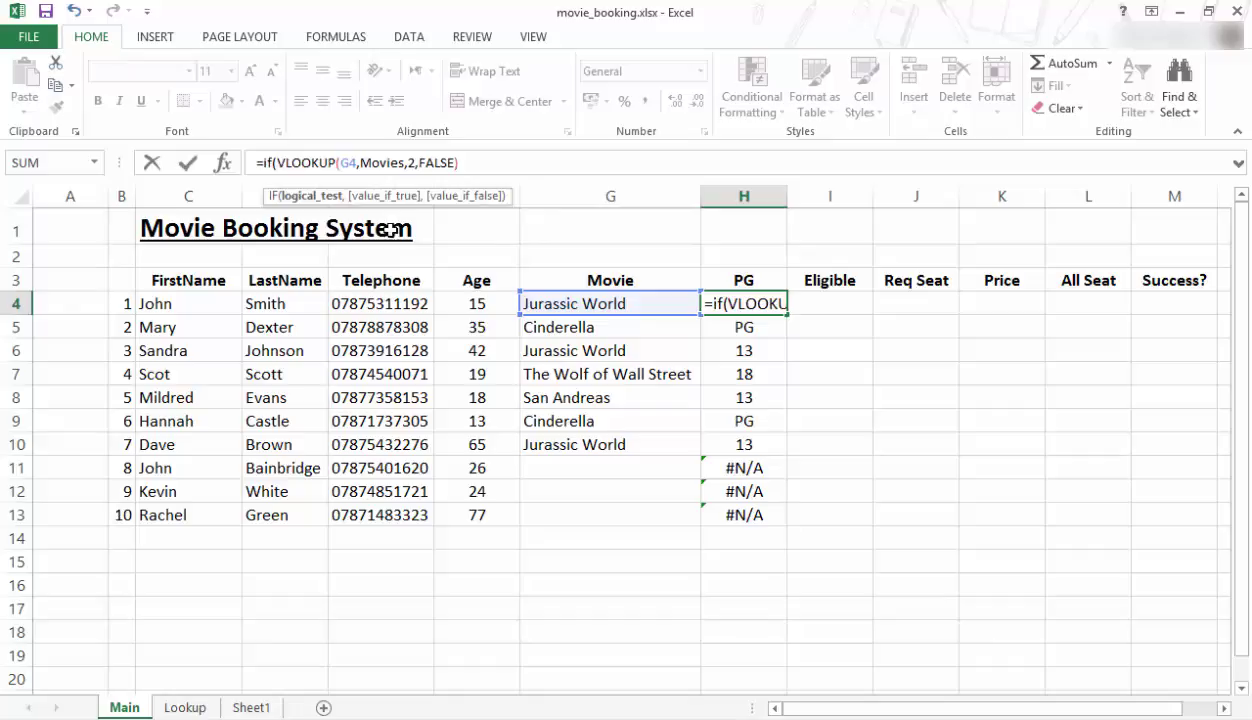
click(612, 304)
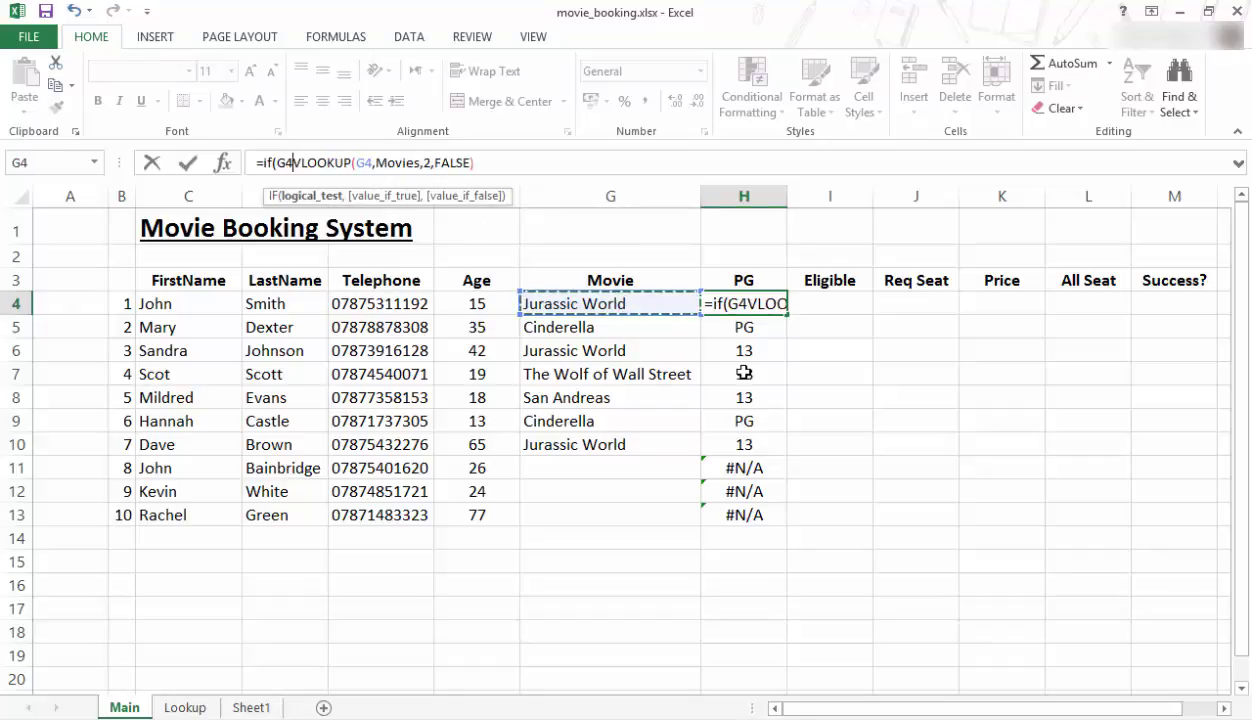
text(=)
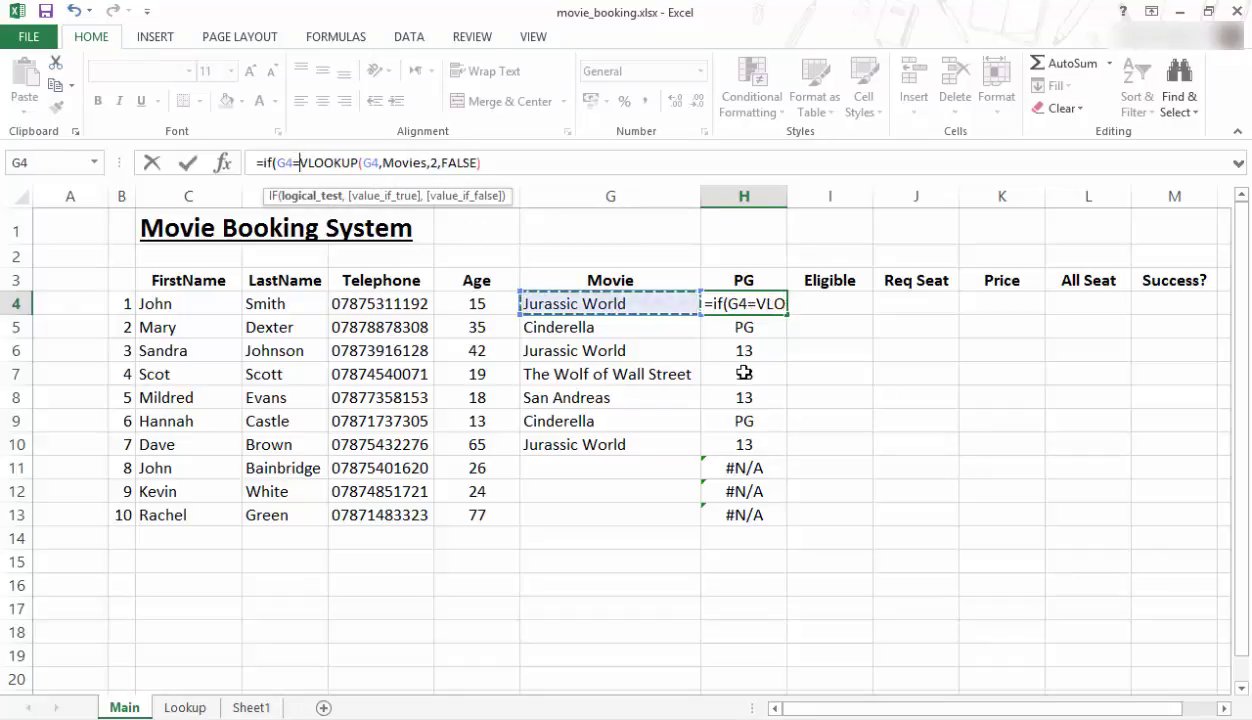
text("")
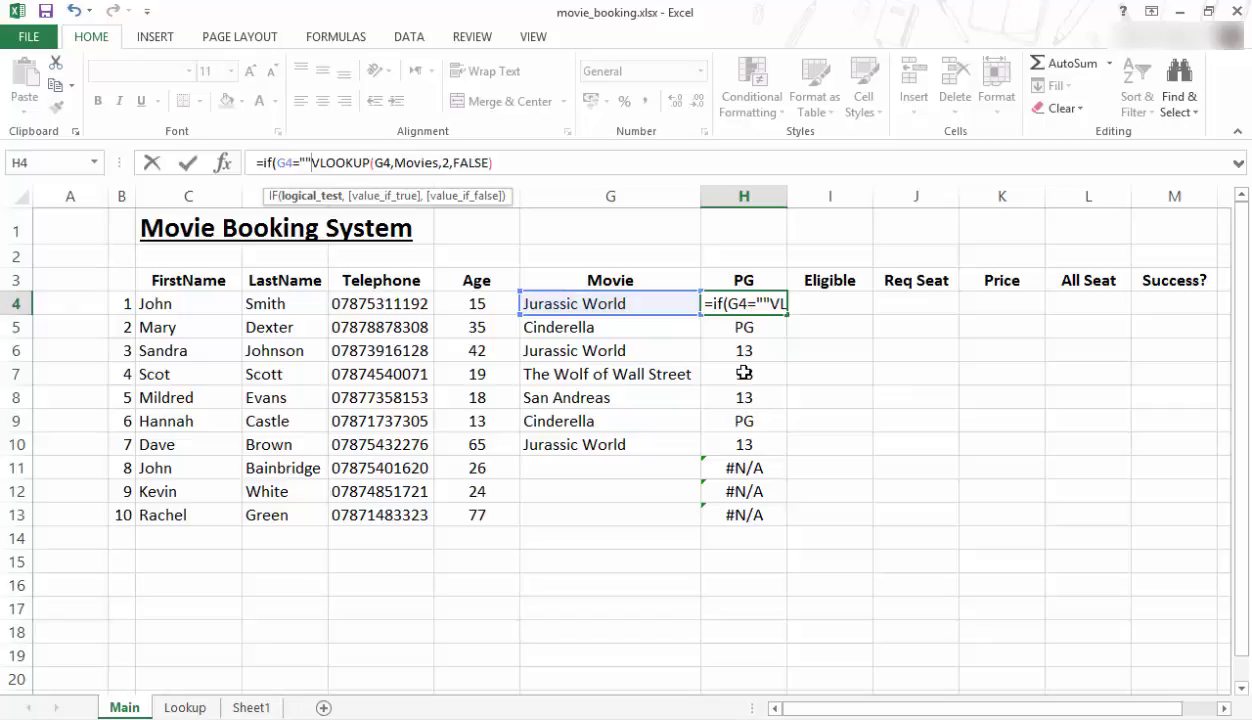
text(,)
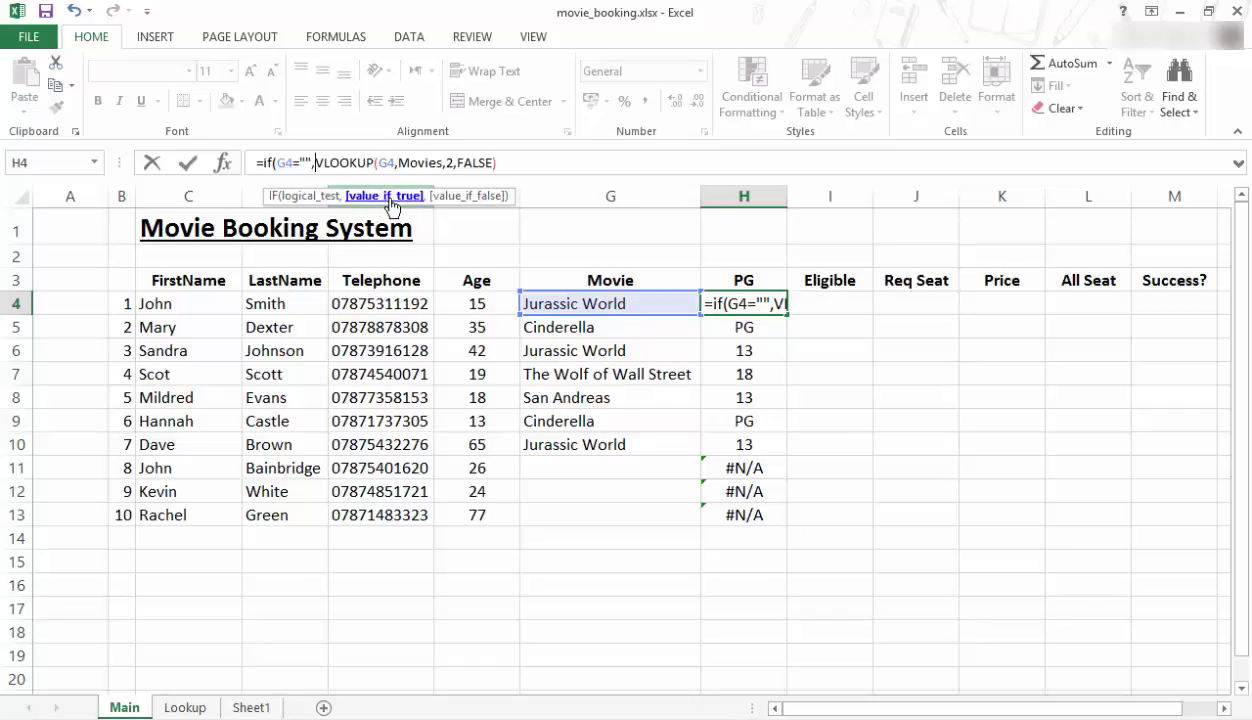
text("")
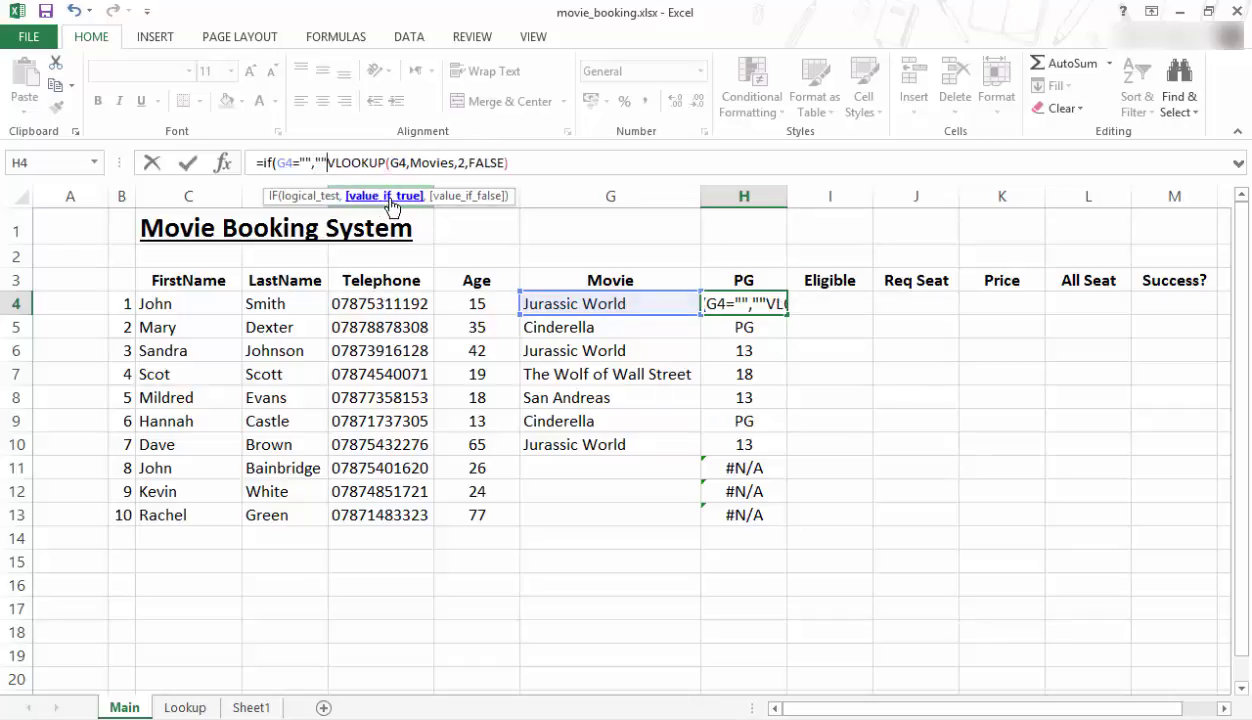
text(,)
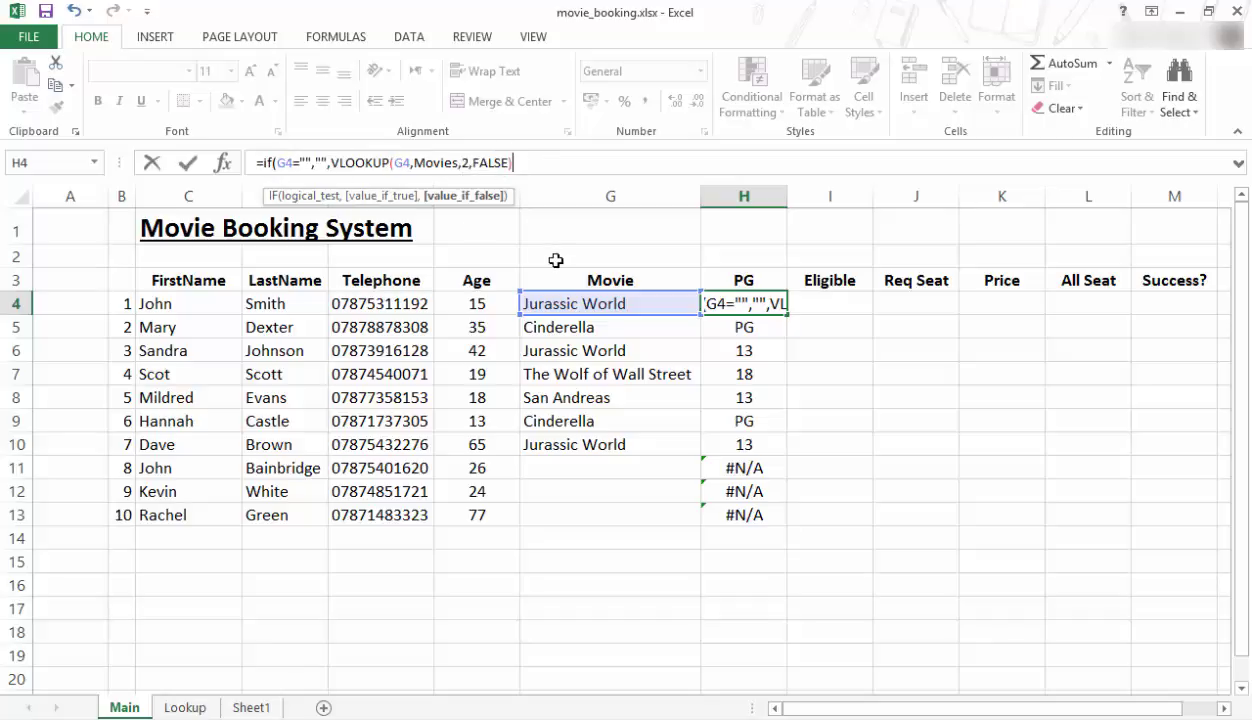
text())
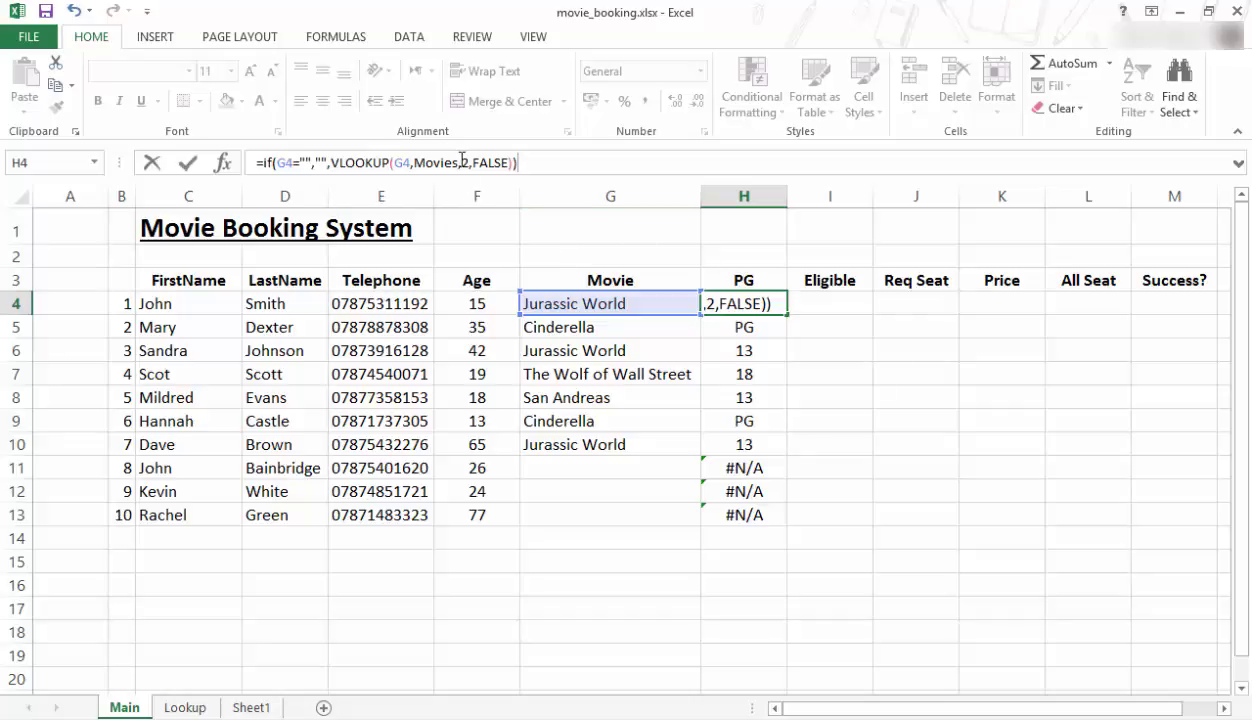
key(Return)
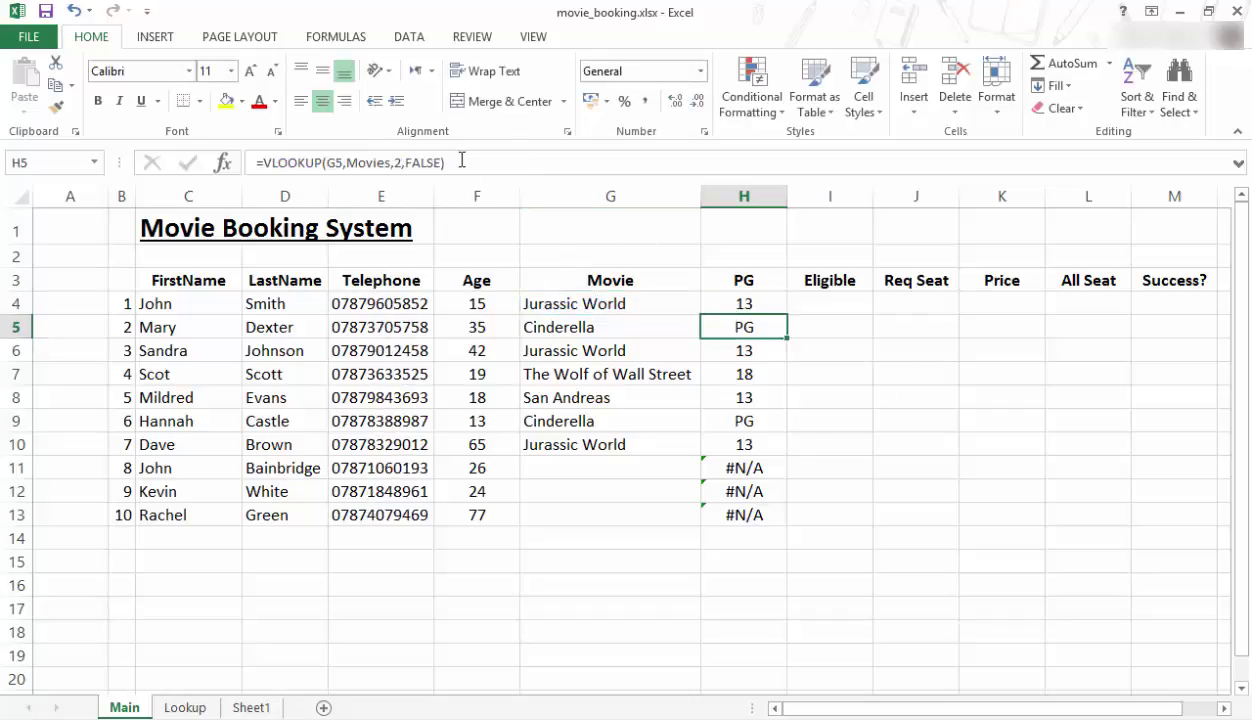
- Fill H4's blank-safe formula down to H13 and confirm H11 is now blank
click(740, 304)
drag(788, 314, 797, 515)
click(760, 468)
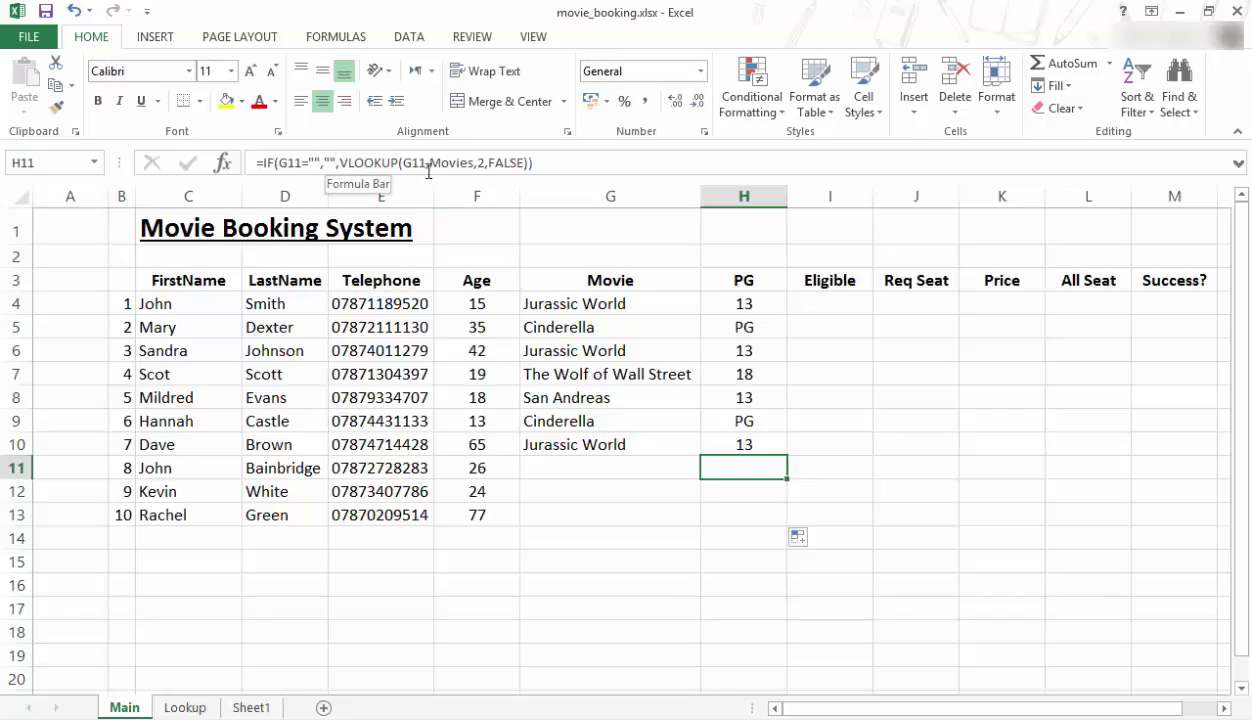
click(610, 465)
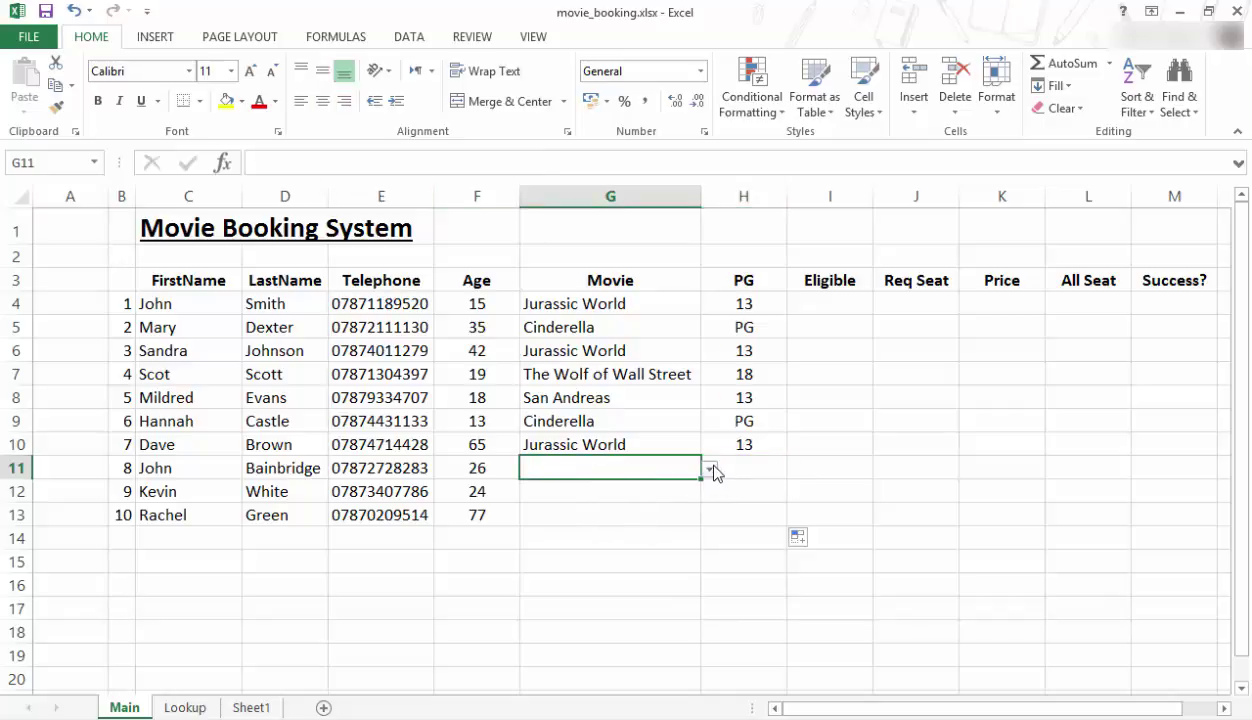
- Pick Cinderella from G11's movie dropdown and confirm H11 shows its PG rating
click(710, 469)
click(554, 550)
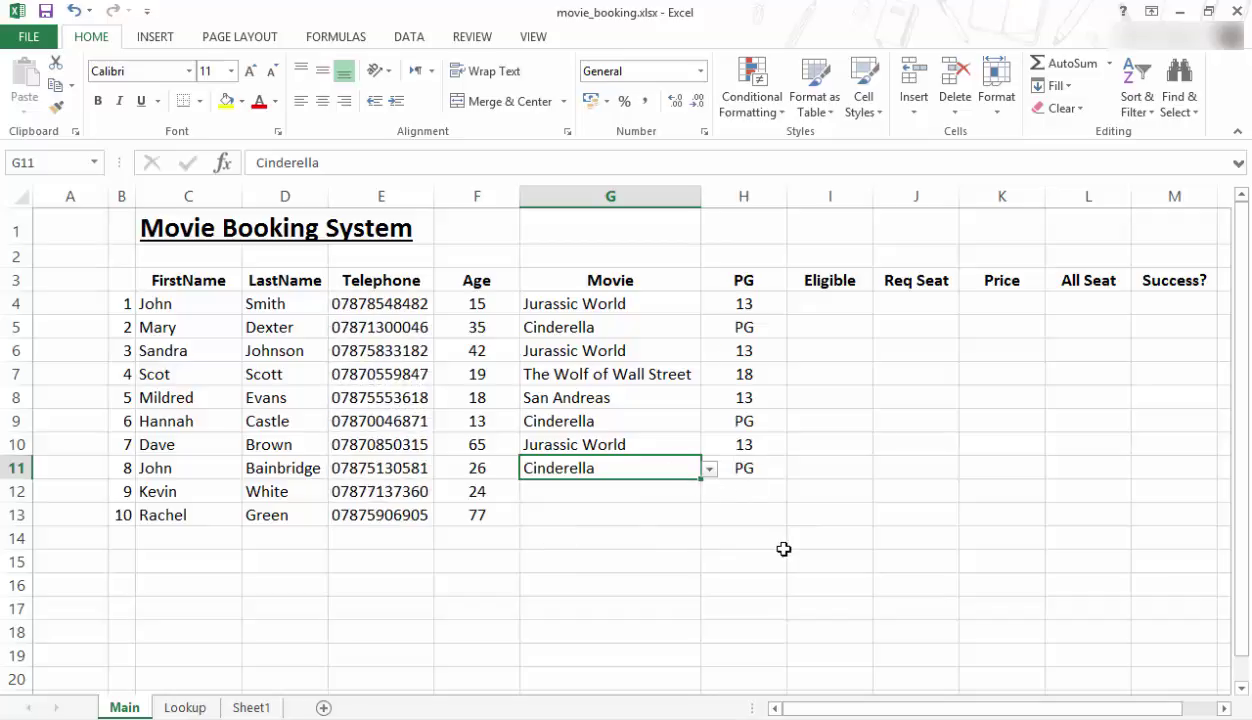
click(733, 468)
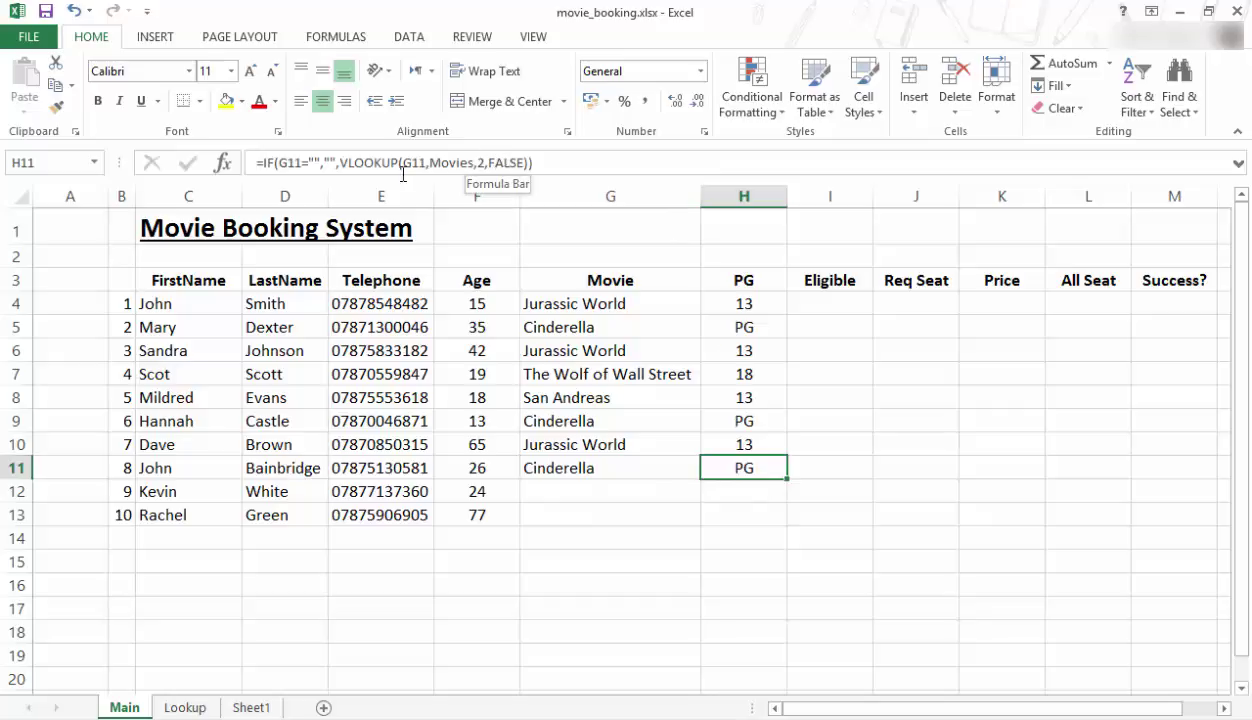